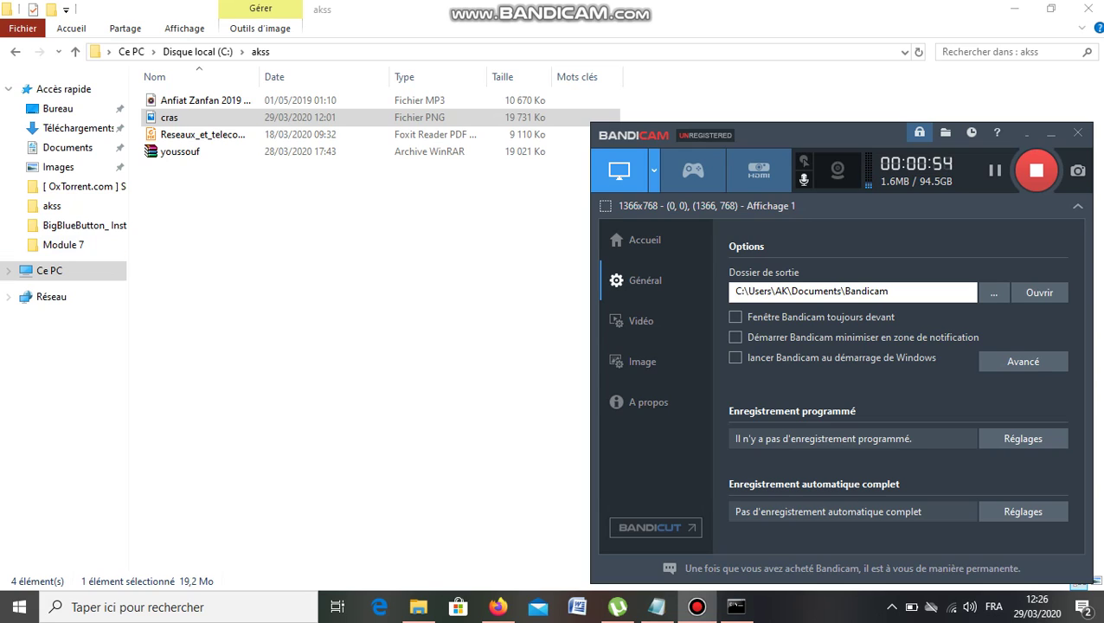
Show the akss folder as large thumbnails, and inspect the contents of the RAR archive in it
click(316, 298)
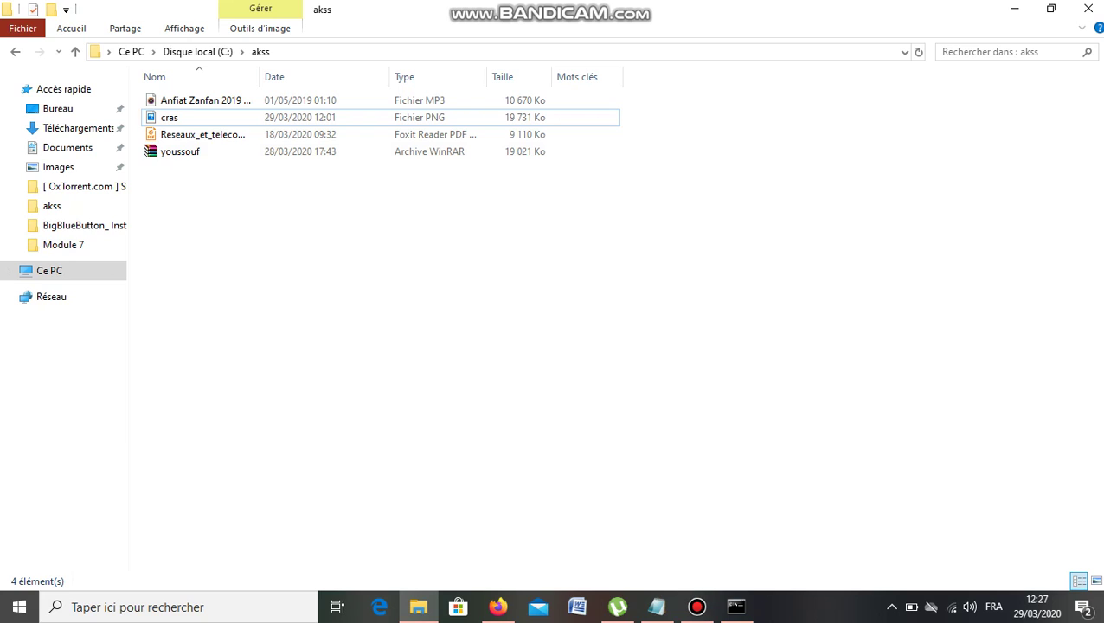
click(1096, 581)
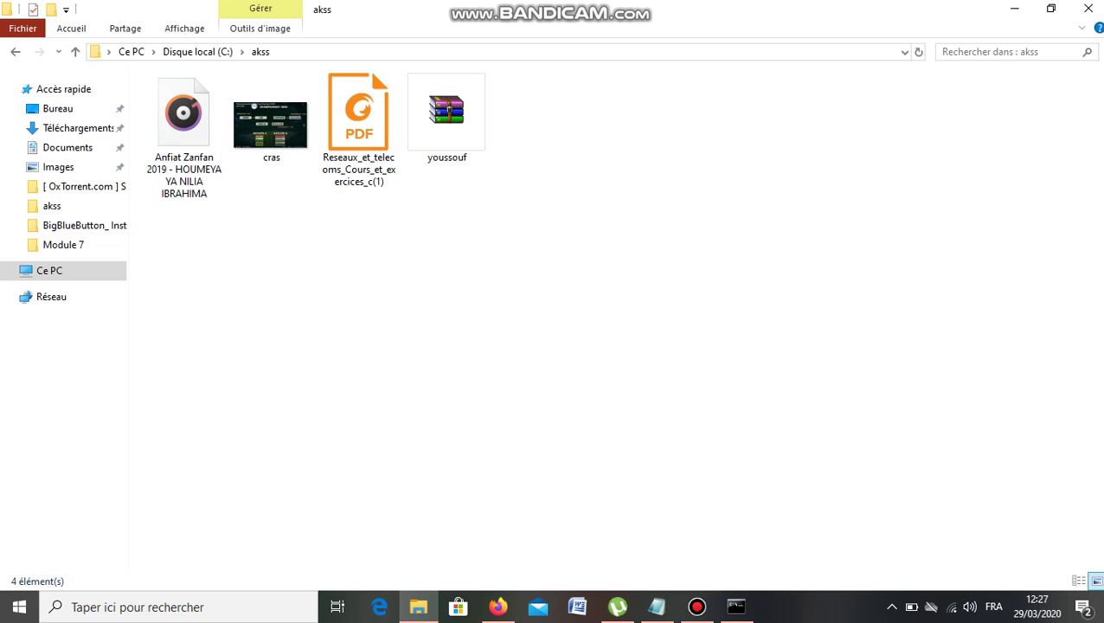
double_click(447, 119)
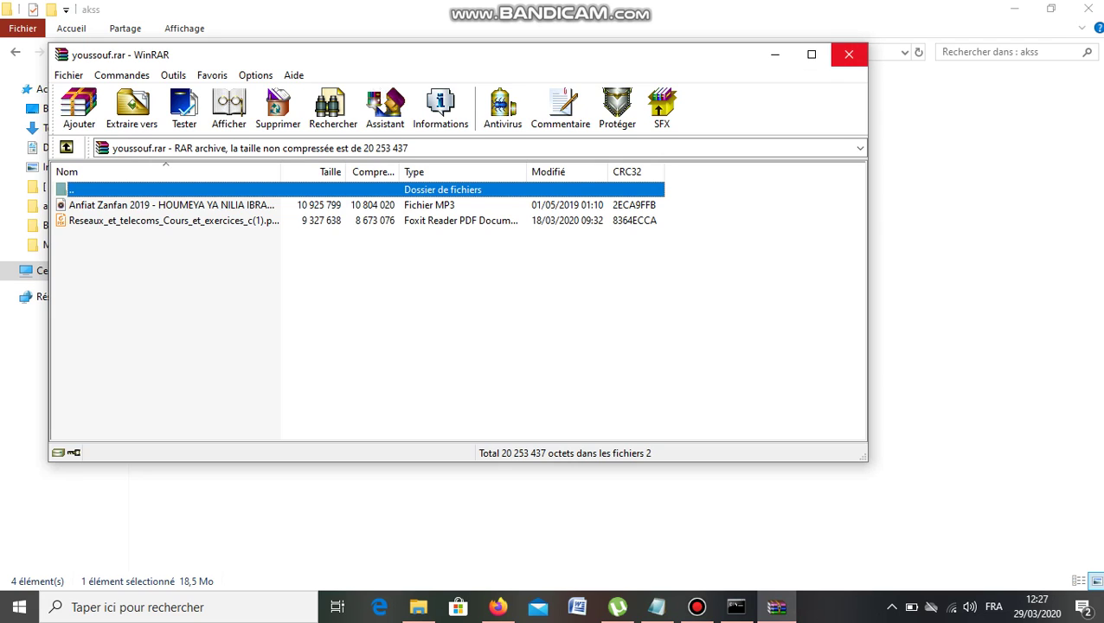
click(849, 54)
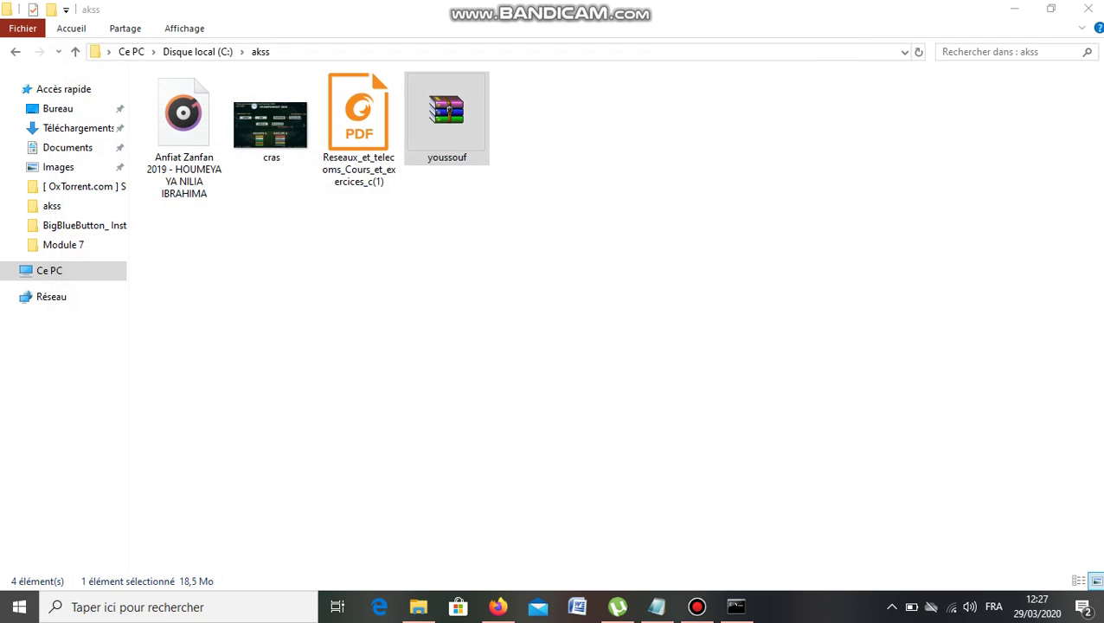
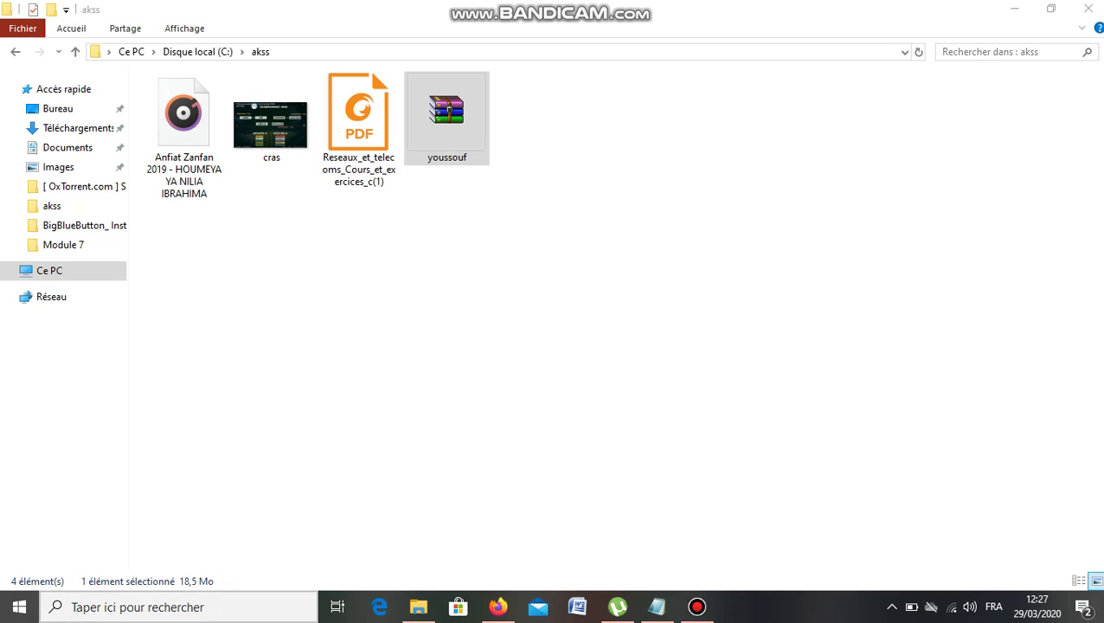
Find the Command Prompt by searching for cmd, and open it as administrator
click(179, 607)
text(cmd)
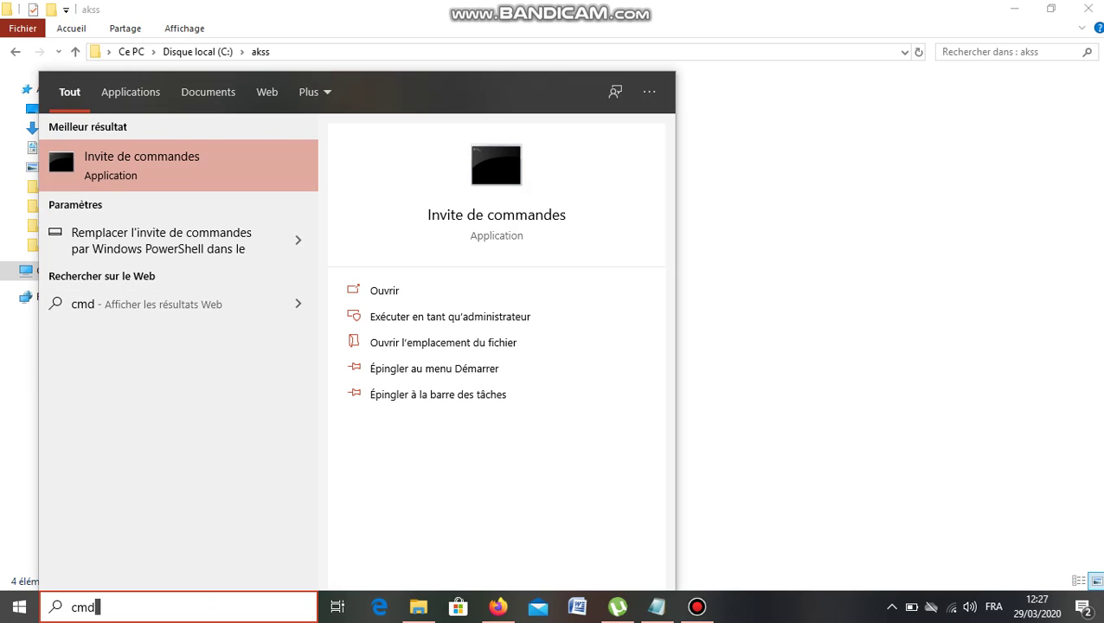
right_click(107, 155)
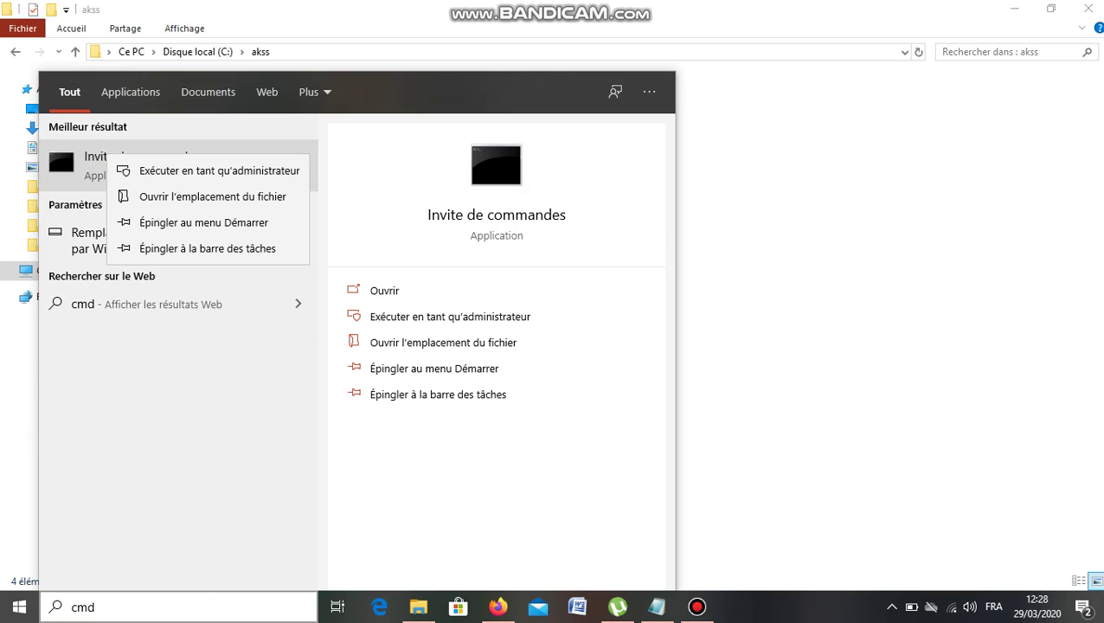
key(Down)
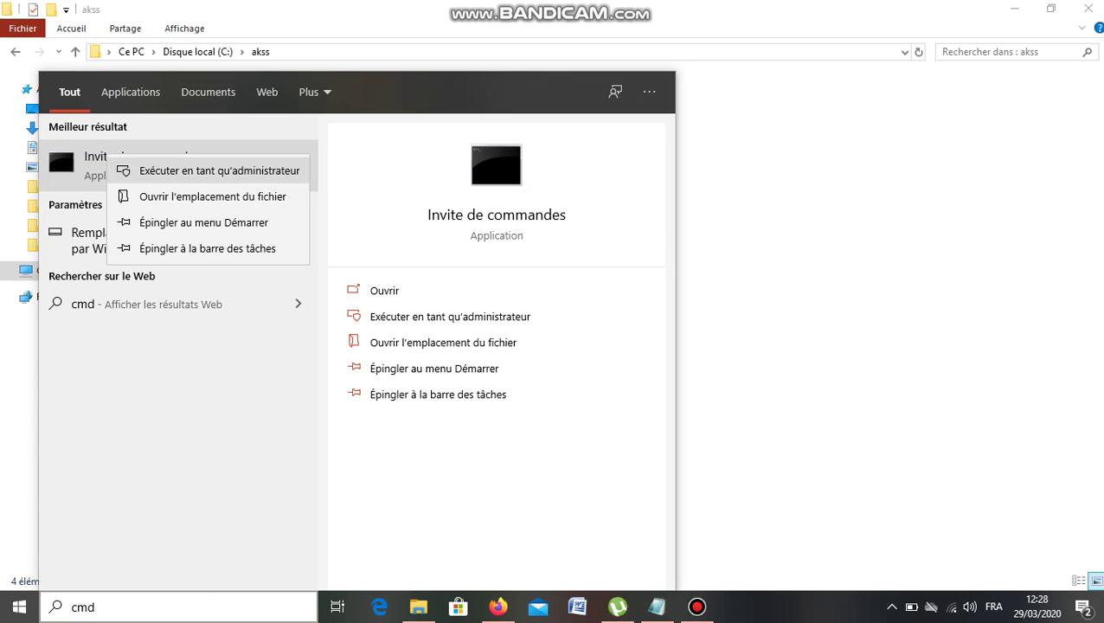
key(Return)
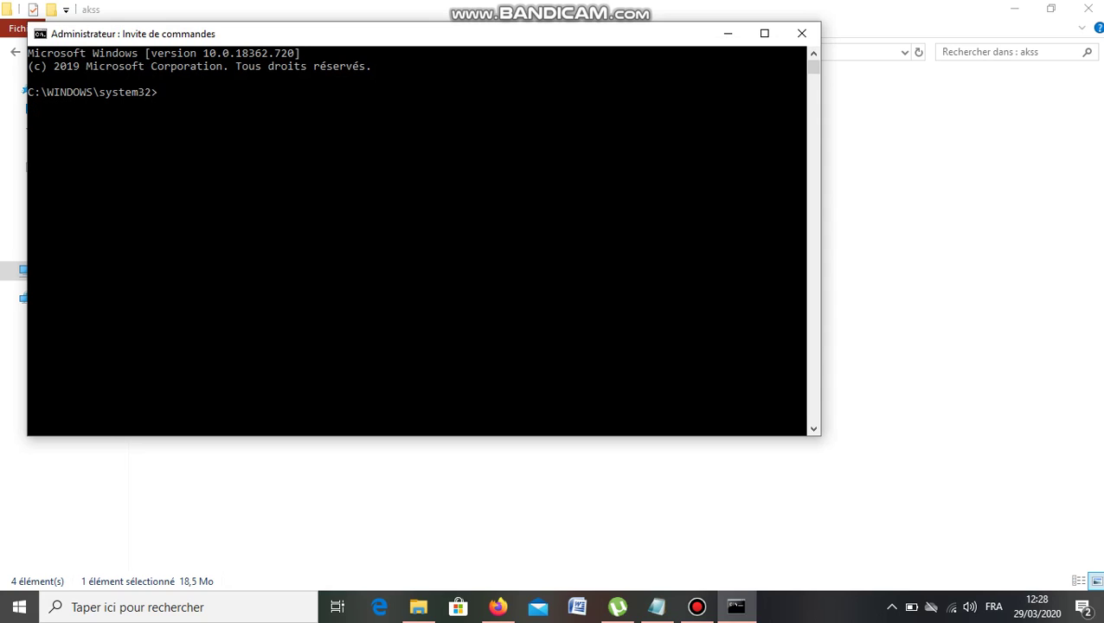
Go to the root of drive C: at the command prompt and create a directory named chaoueni
text(cd /)
key(Return)
text(mkdri)
key(BackSpace)
key(BackSpace)
text(ir chaoueni)
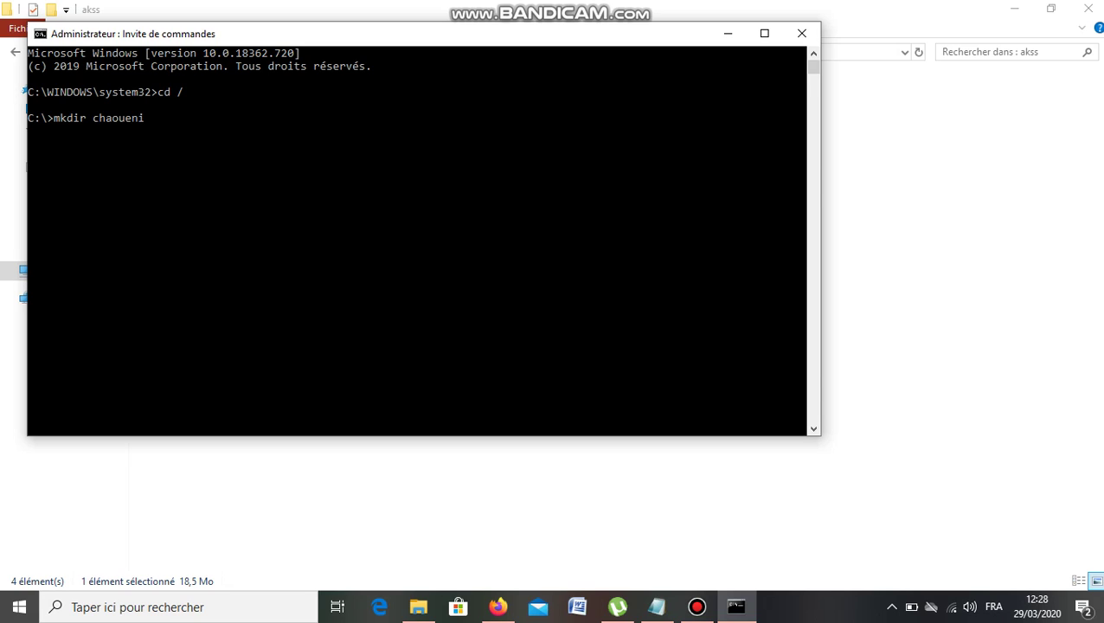
key(Return)
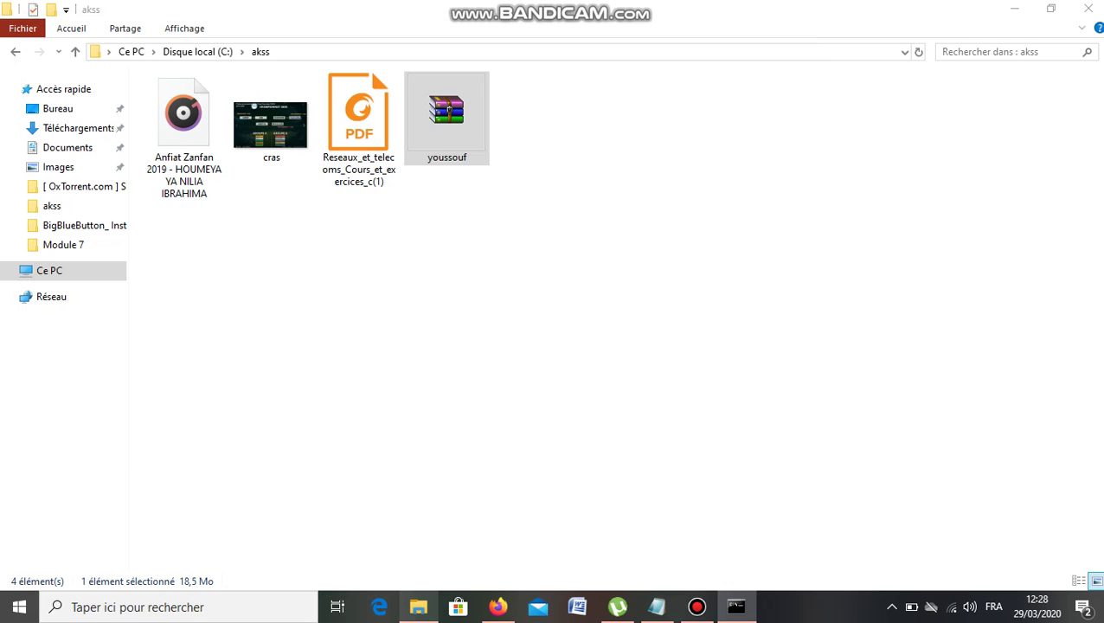
Check the root of drive C: in File Explorer for the chaoueni folder, and return to the akss folder
click(418, 607)
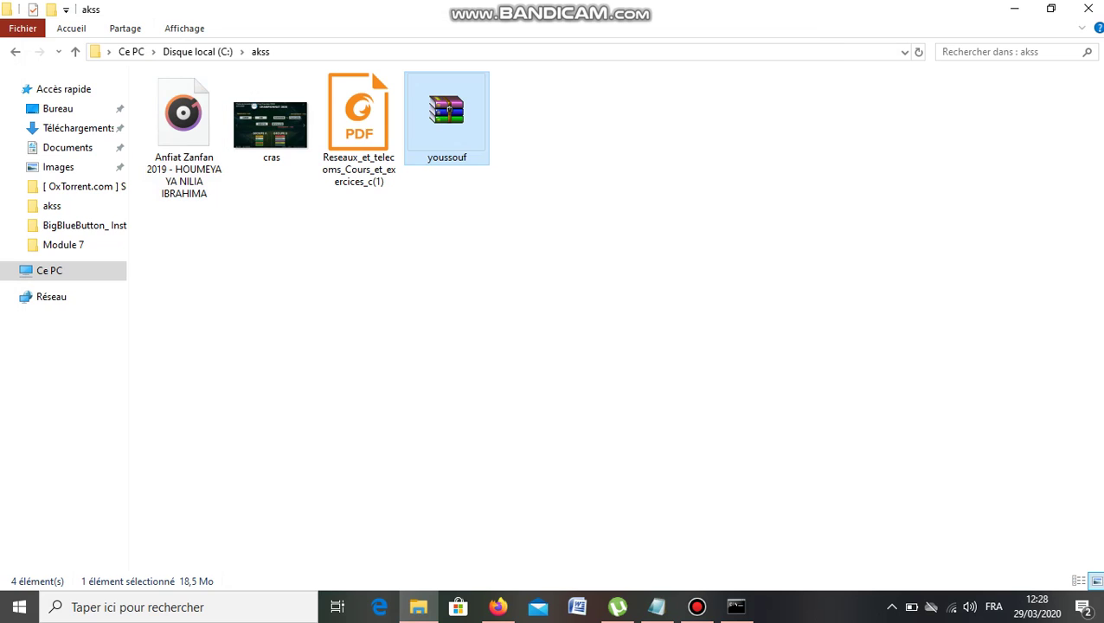
click(197, 52)
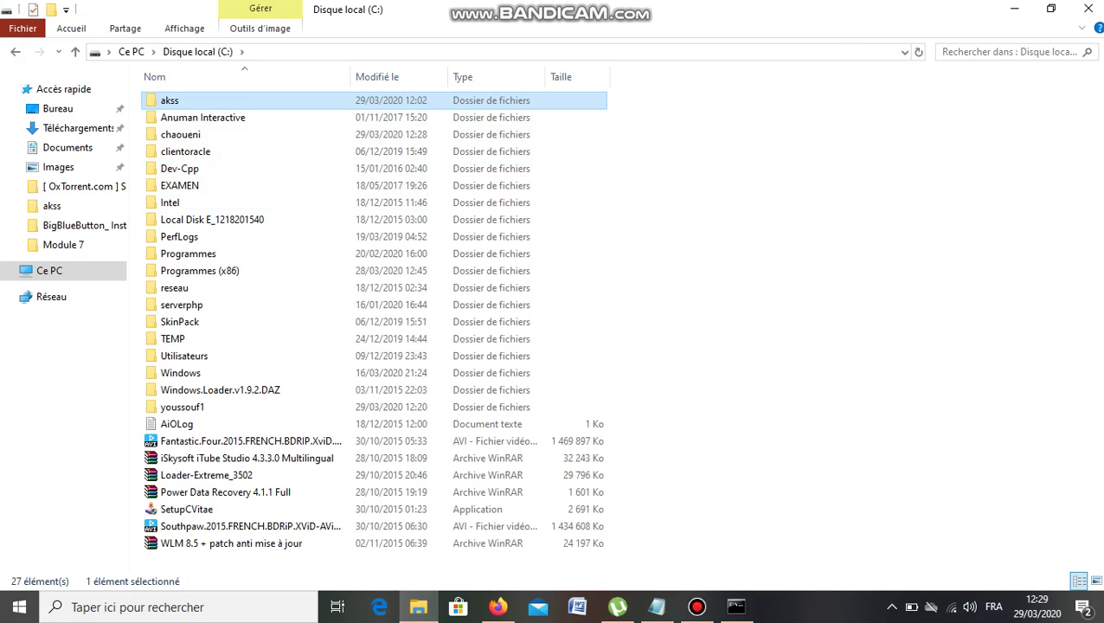
key(Return)
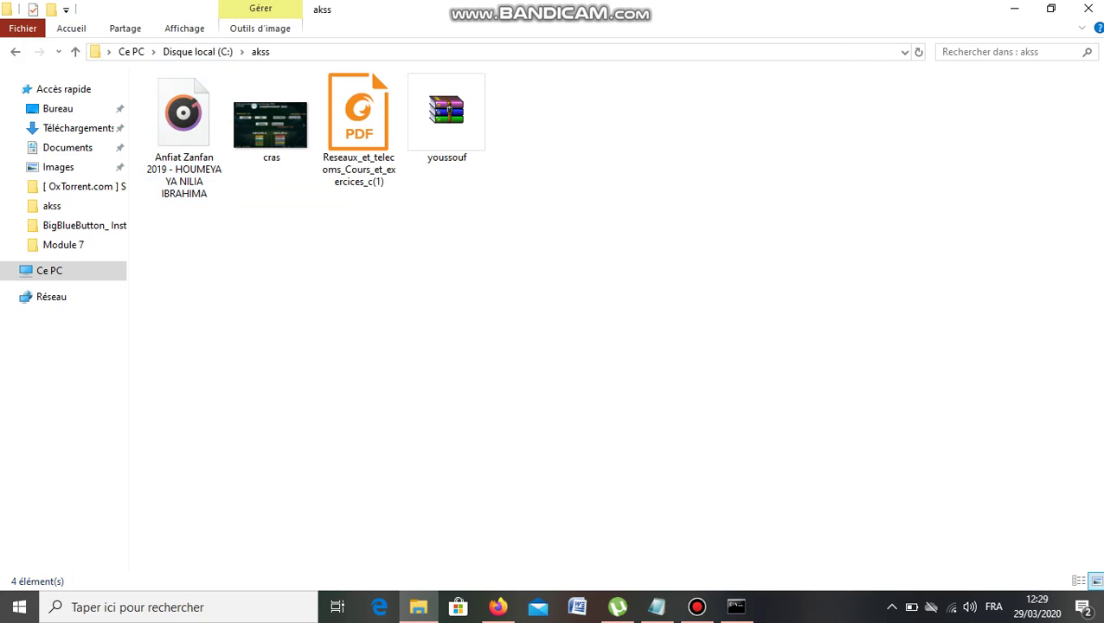
Switch to the Command Prompt, change to the akss directory and begin a copy command
mouse_move(736, 607)
click(736, 606)
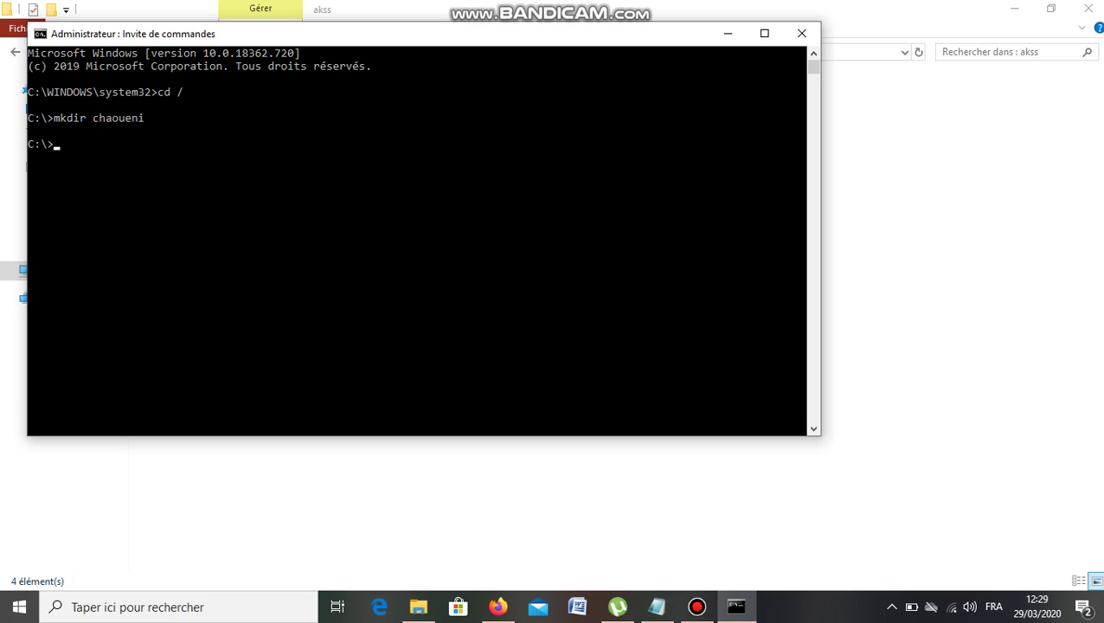
text(cd ak)
text(ss)
key(Return)
text(copy )
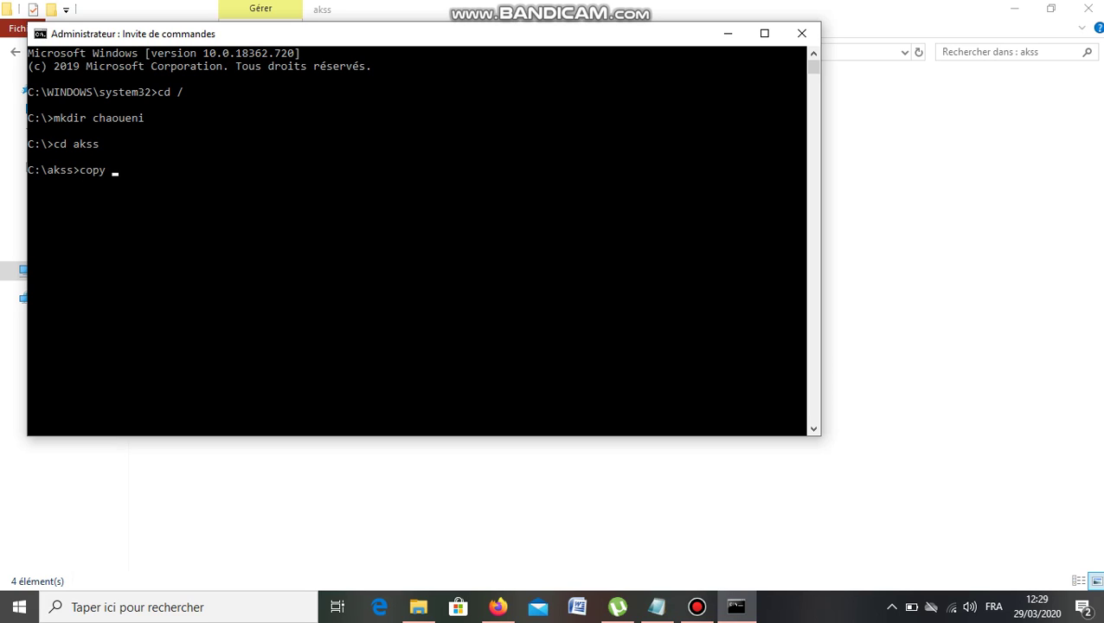
text(\)
drag(360, 272, 805, 53)
click(813, 53)
click(814, 52)
click(813, 53)
click(814, 52)
click(814, 53)
click(814, 53)
click(813, 53)
click(813, 53)
click(814, 53)
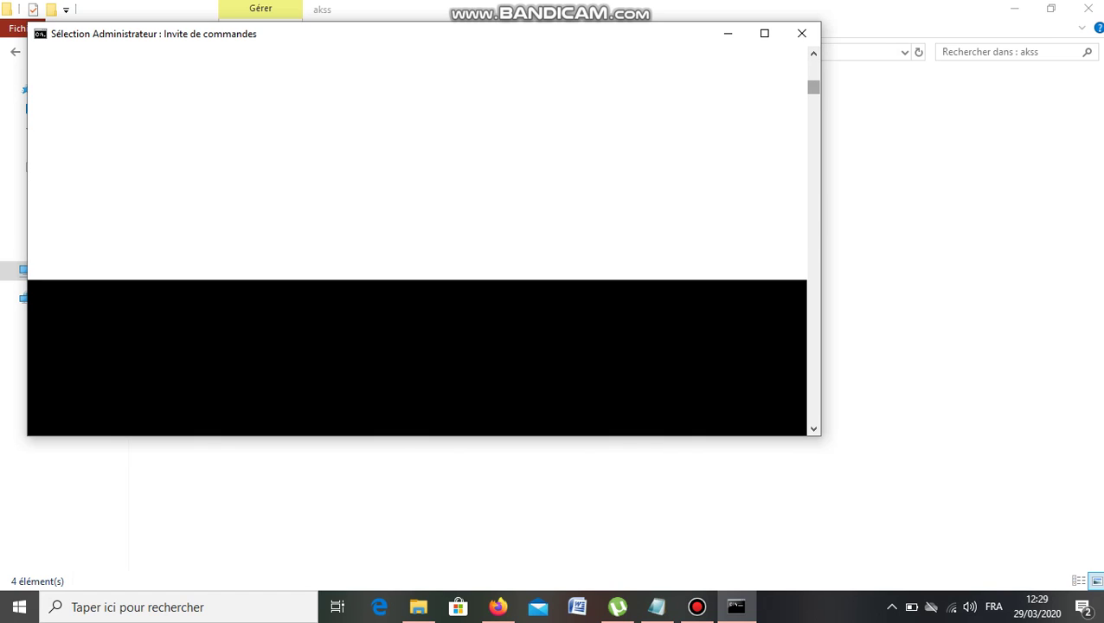
drag(814, 87, 813, 67)
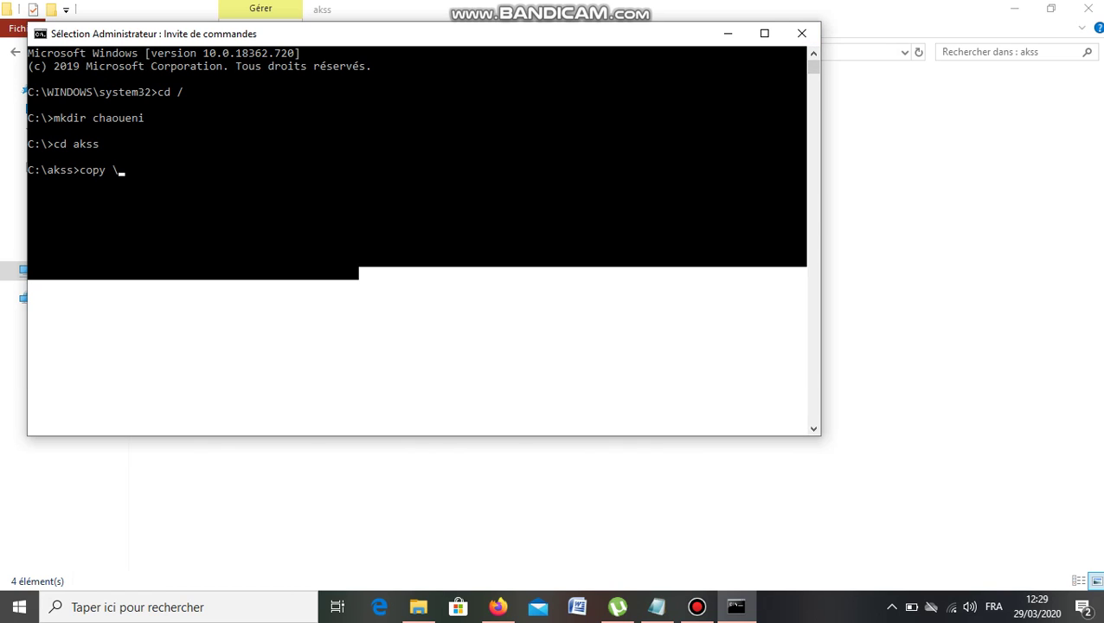
click(212, 156)
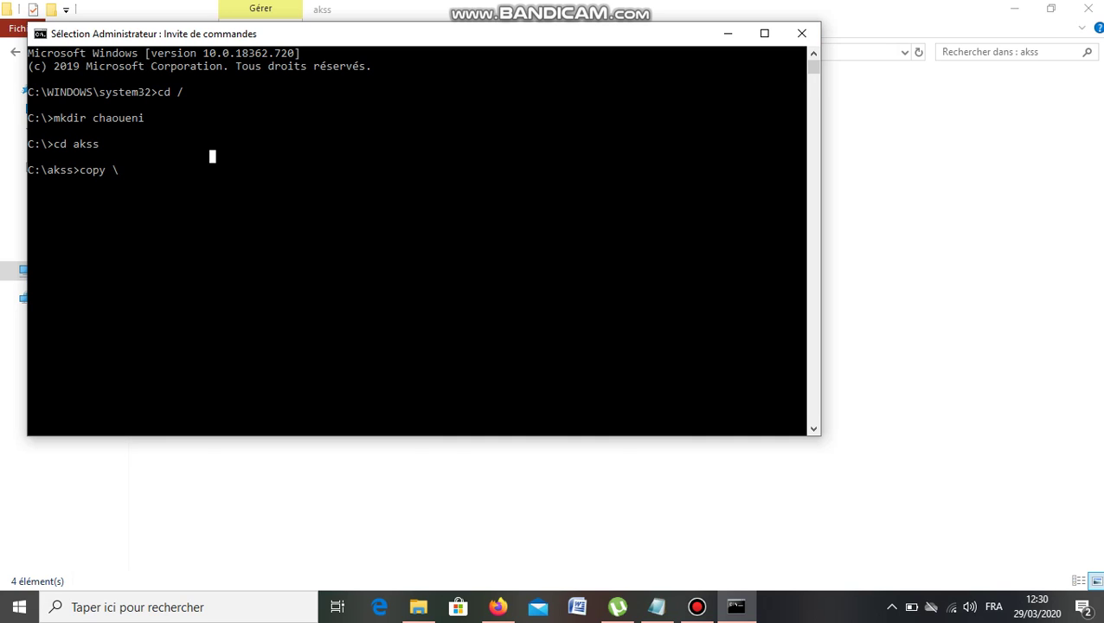
click(697, 606)
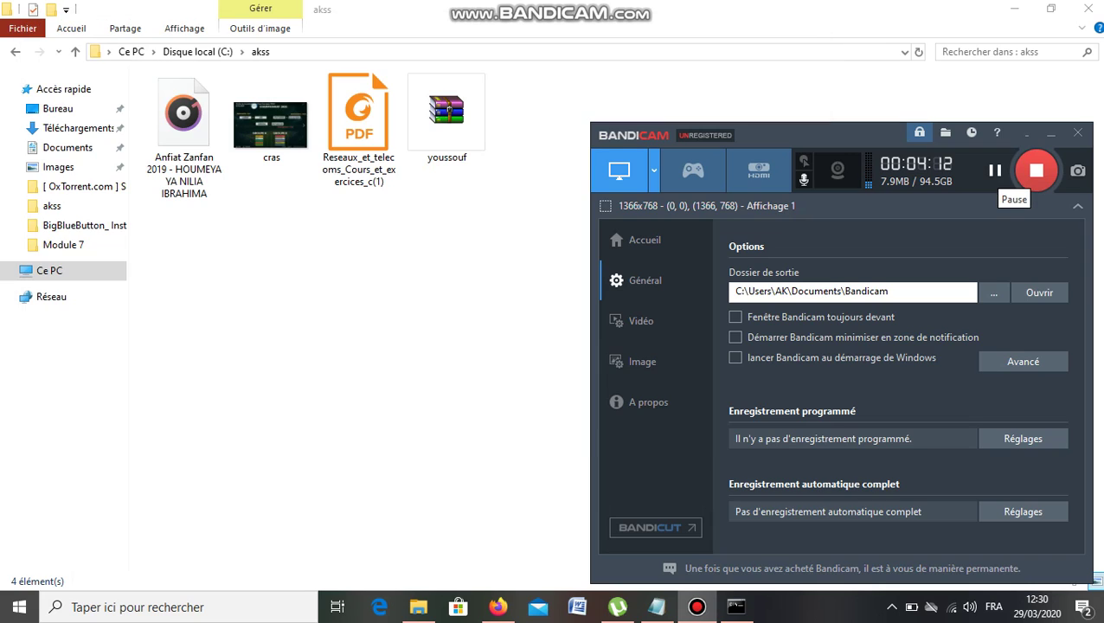
click(1052, 134)
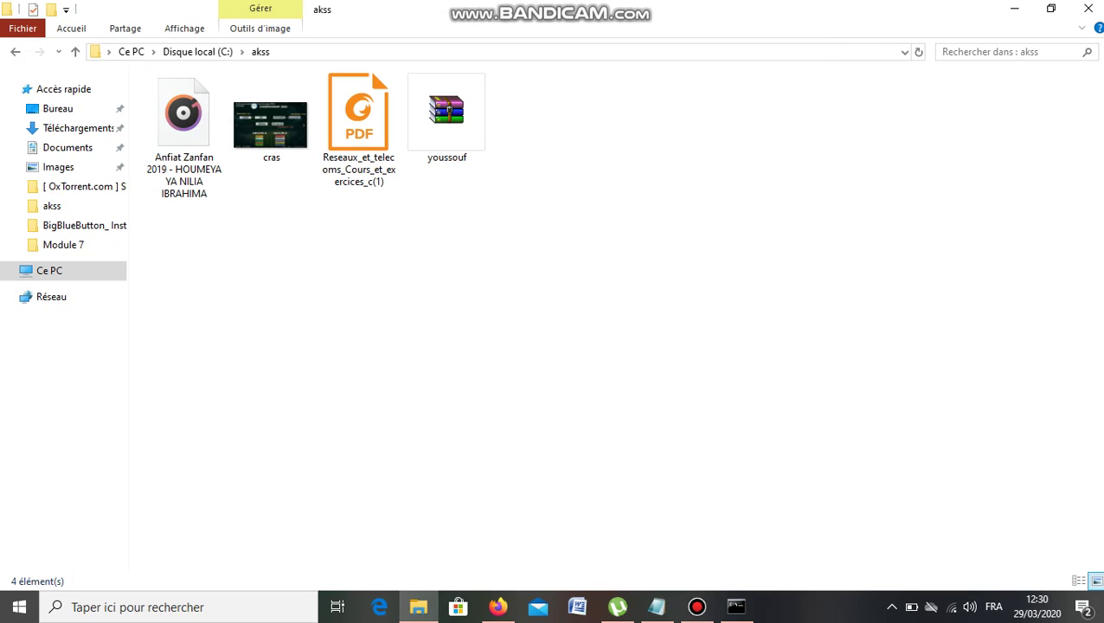
List the akss folder's files with their details, and continue the copy command with /b cras
click(1079, 581)
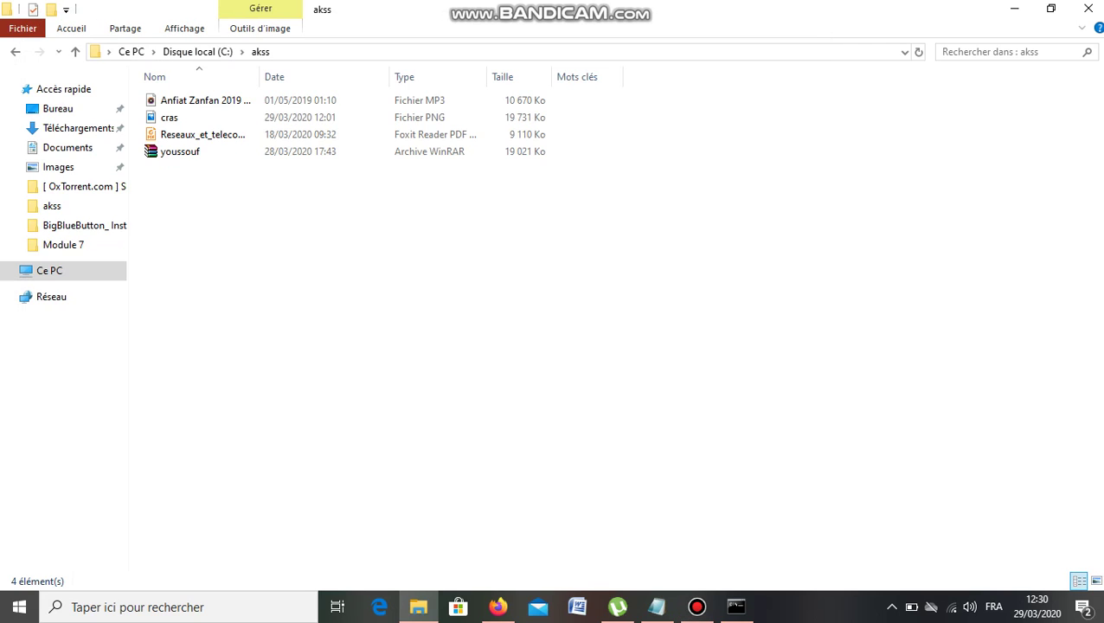
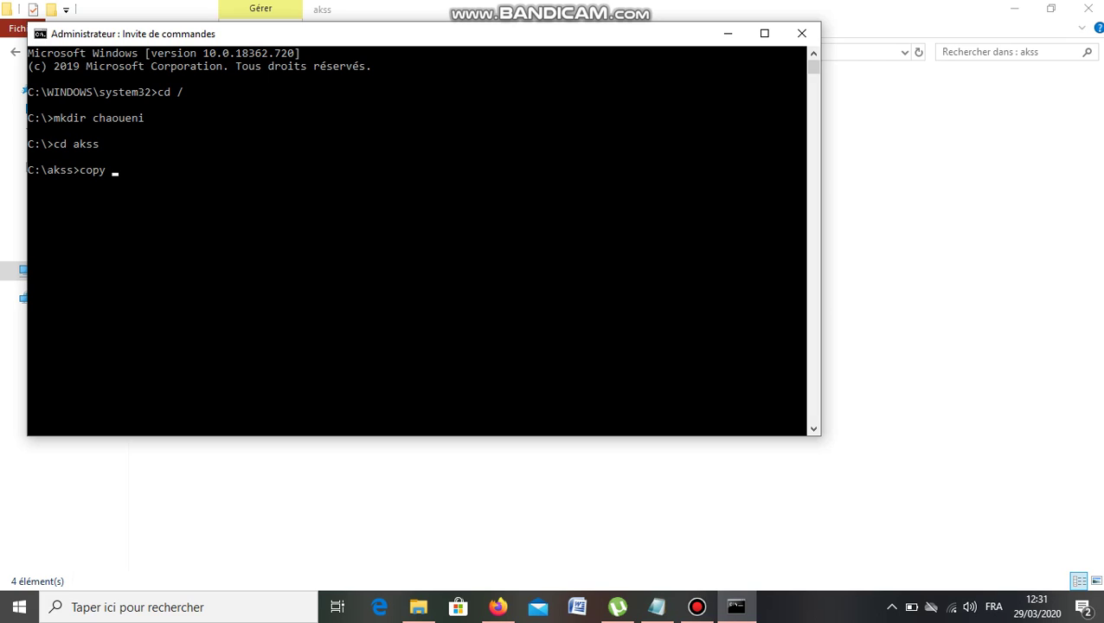
text(b cras.)
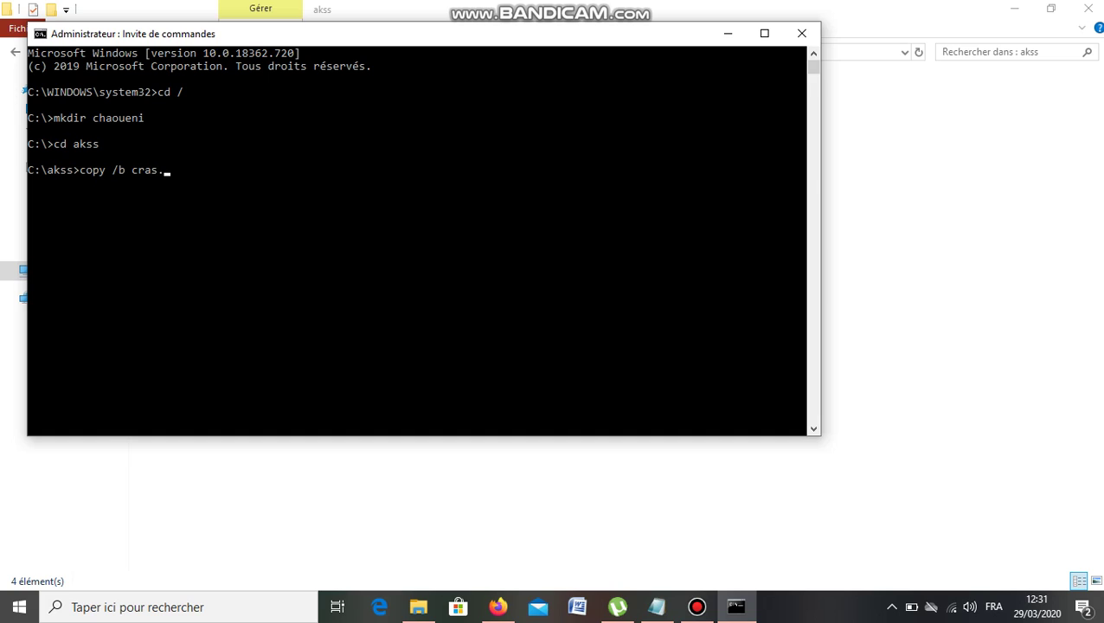
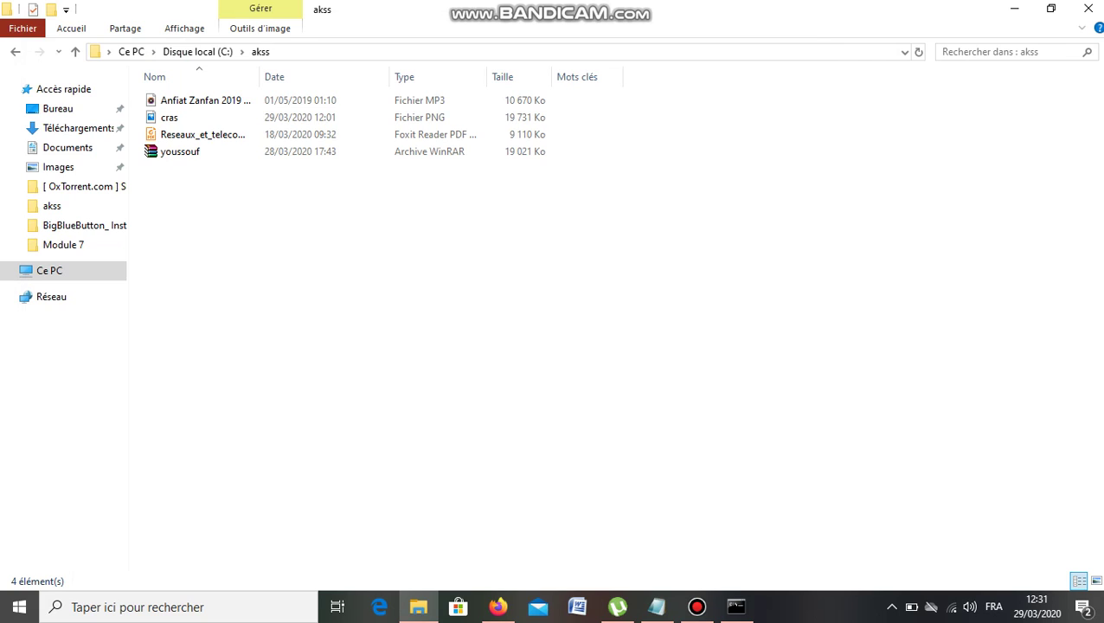
Delete the cras image from akss, paste the copied version in its place and show the folder as large thumbnails
click(170, 118)
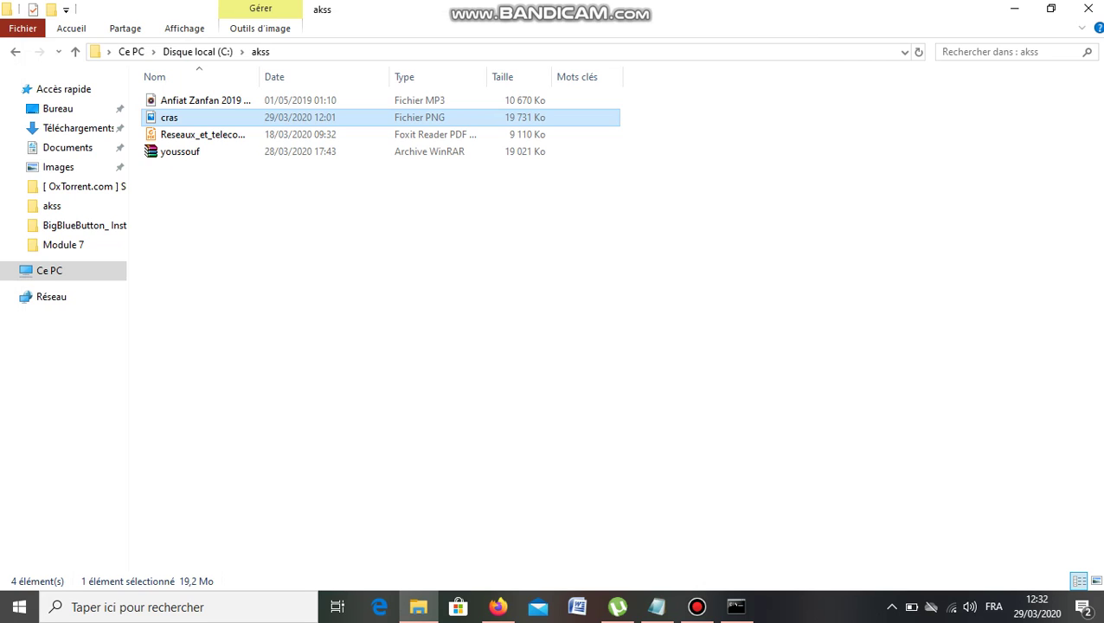
key(Delete)
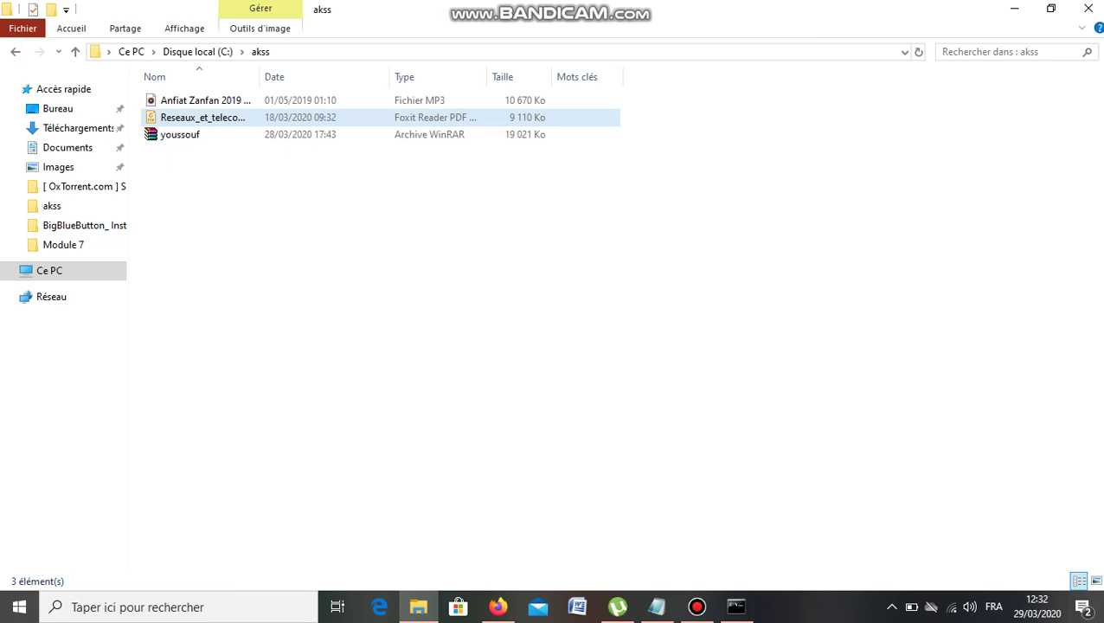
right_click(347, 201)
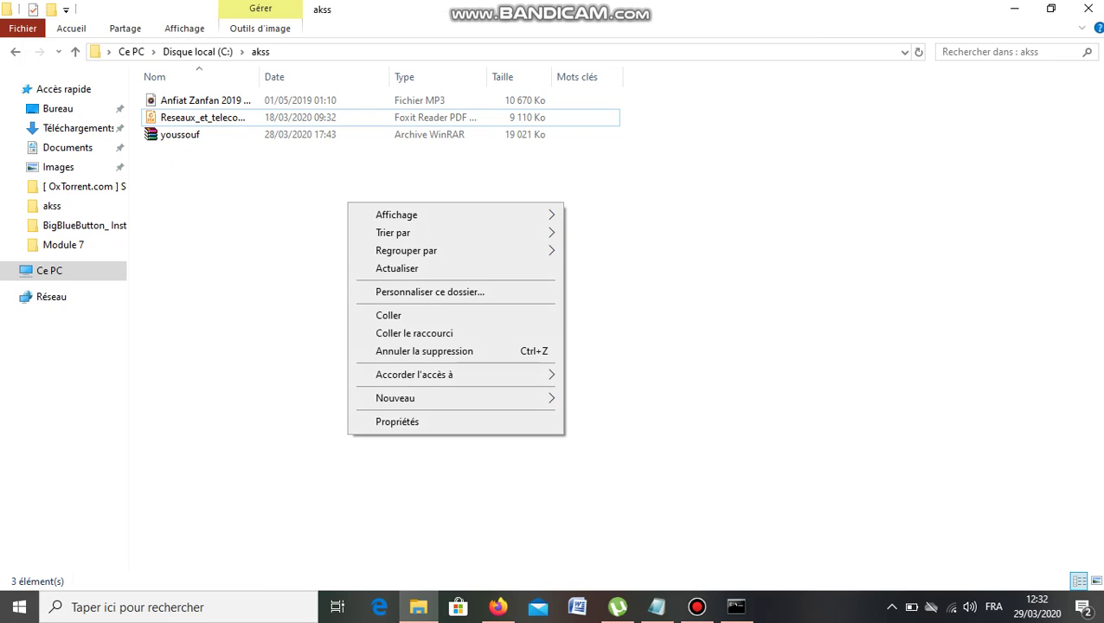
click(390, 316)
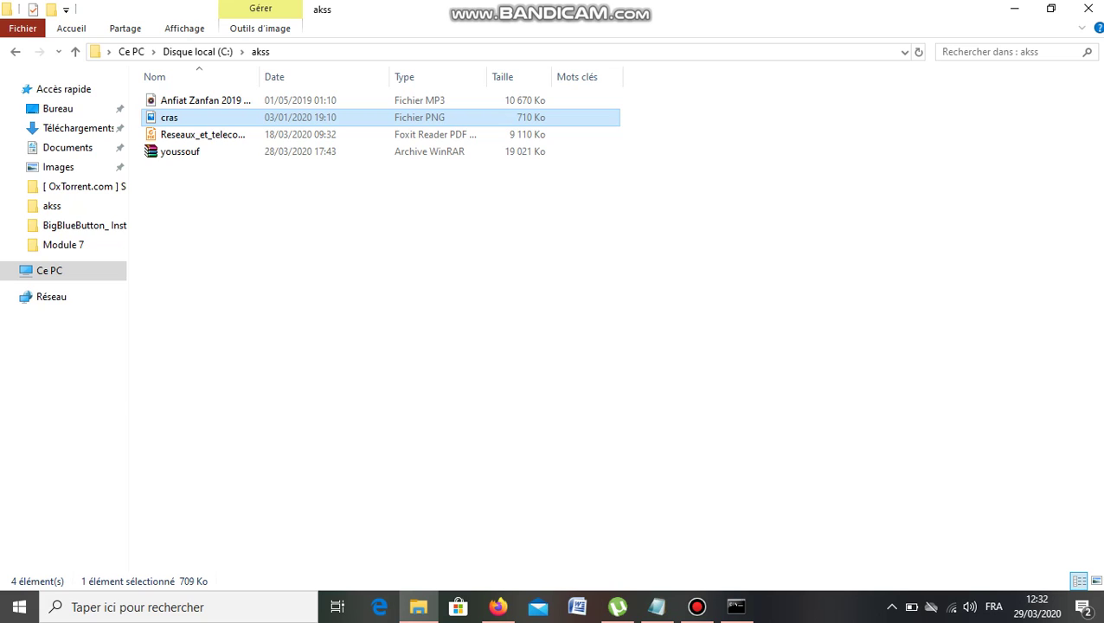
click(1096, 581)
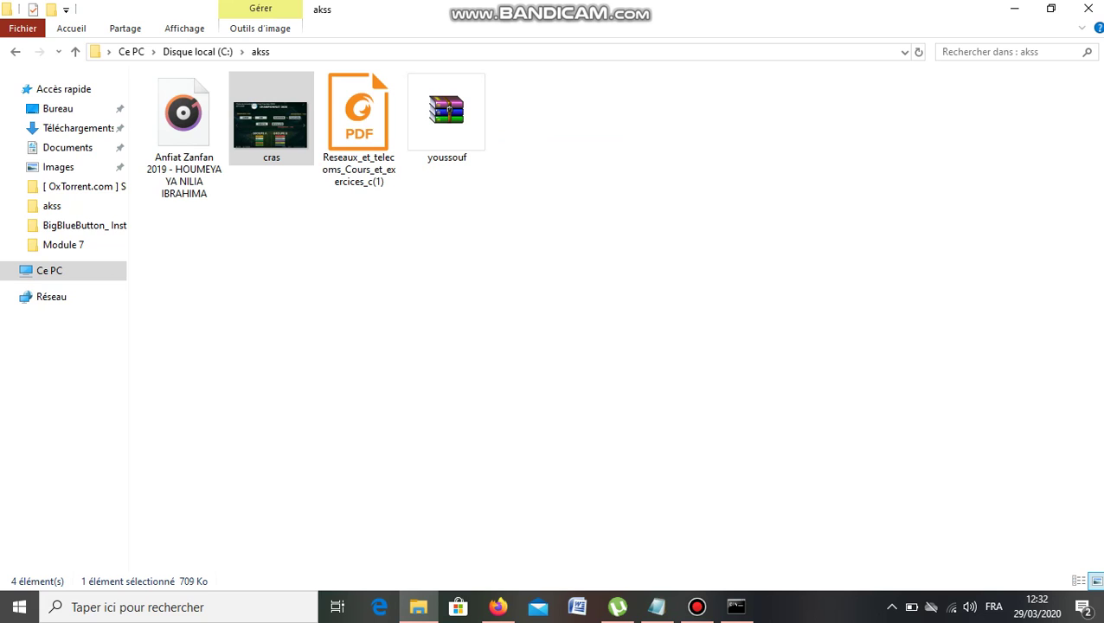
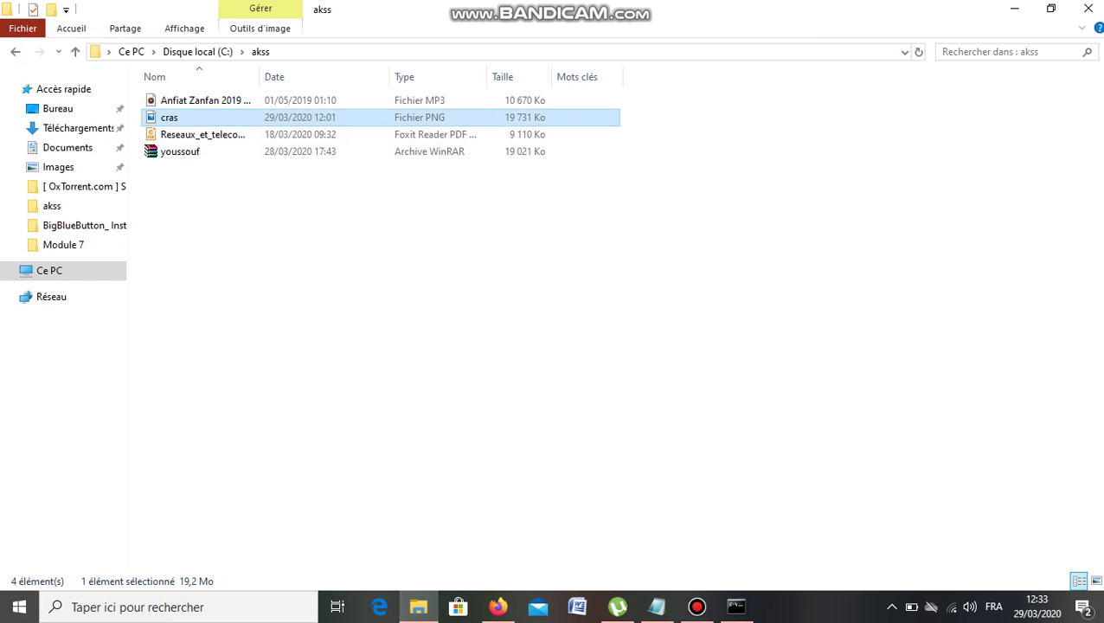
View the cras image full size, and open the RAR archive in akss to inspect its contents
key(Return)
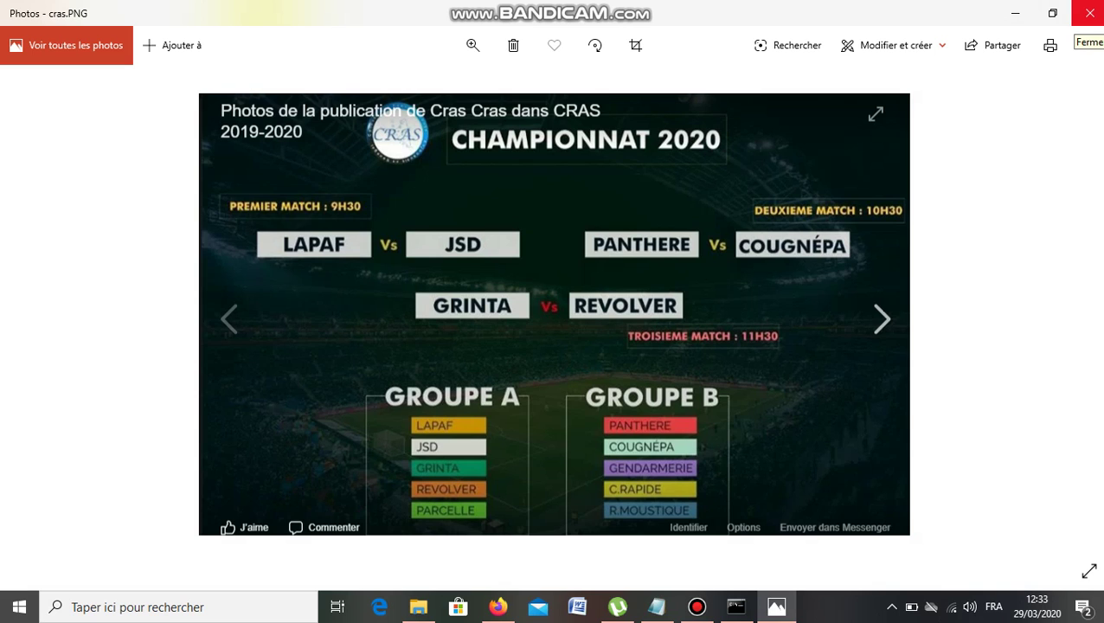
click(1090, 13)
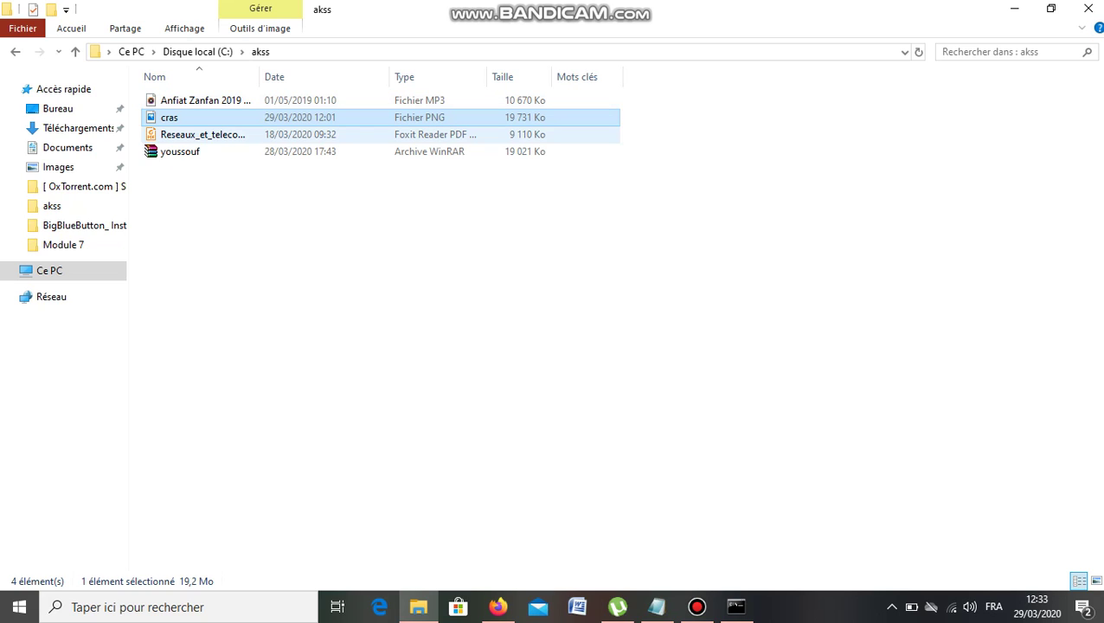
click(180, 151)
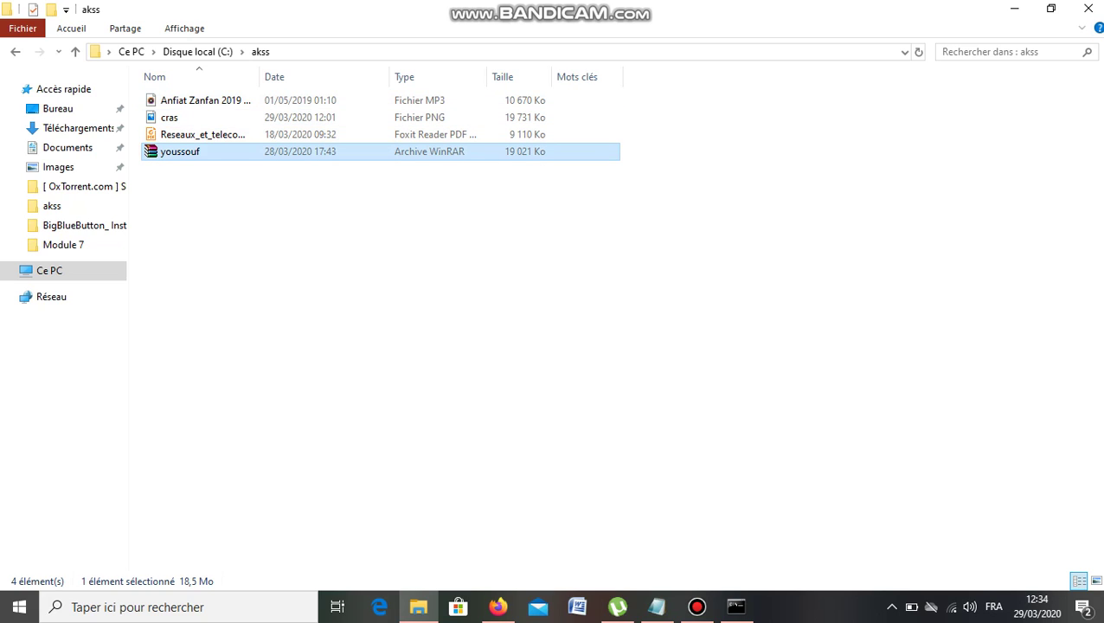
double_click(180, 152)
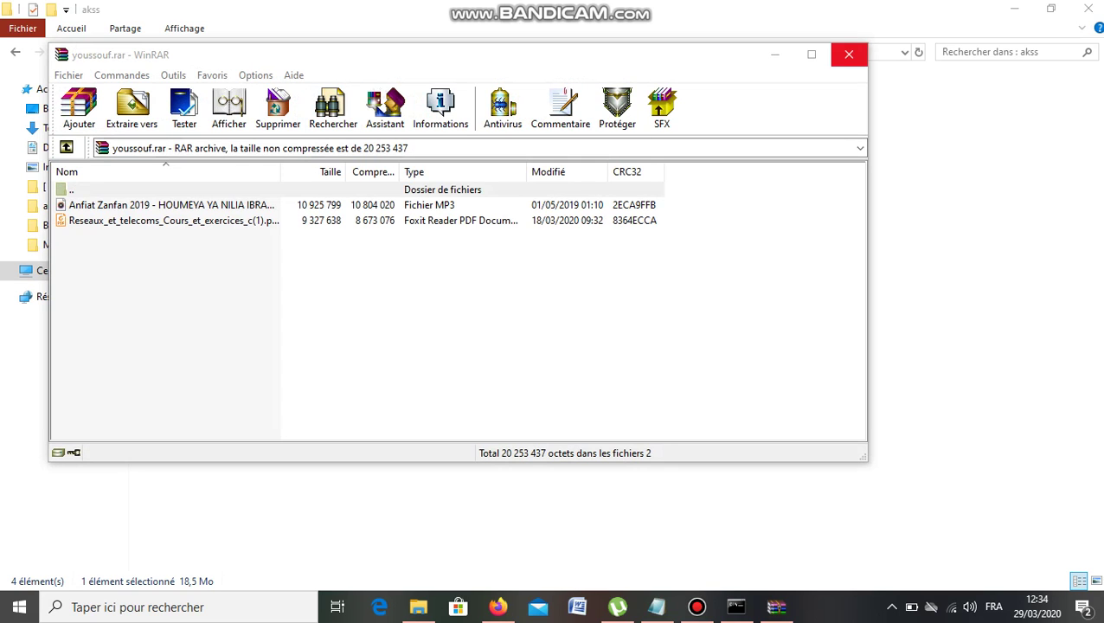
Close the youssouf archive, open the cras image with WinRAR archiver to inspect the files hidden inside it, and close it
click(849, 54)
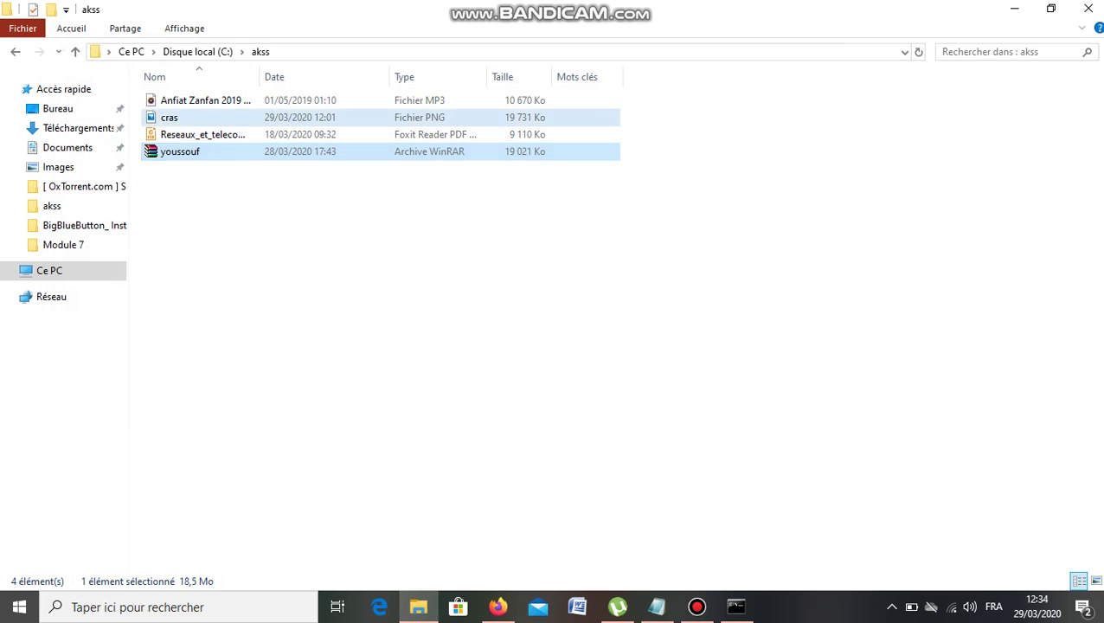
click(170, 118)
right_click(227, 117)
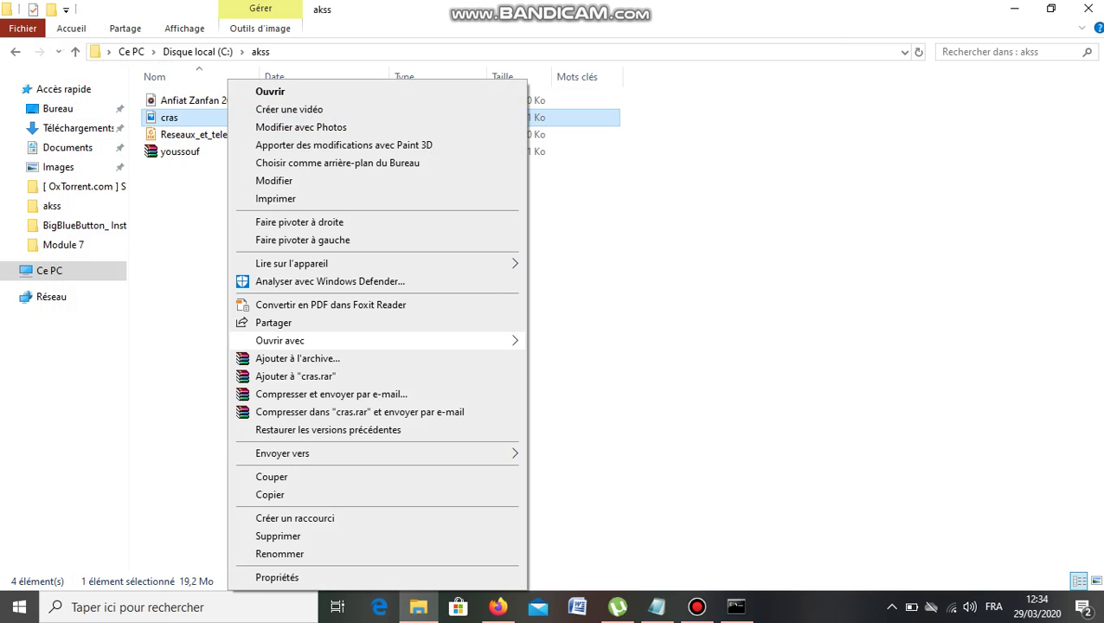
mouse_move(279, 340)
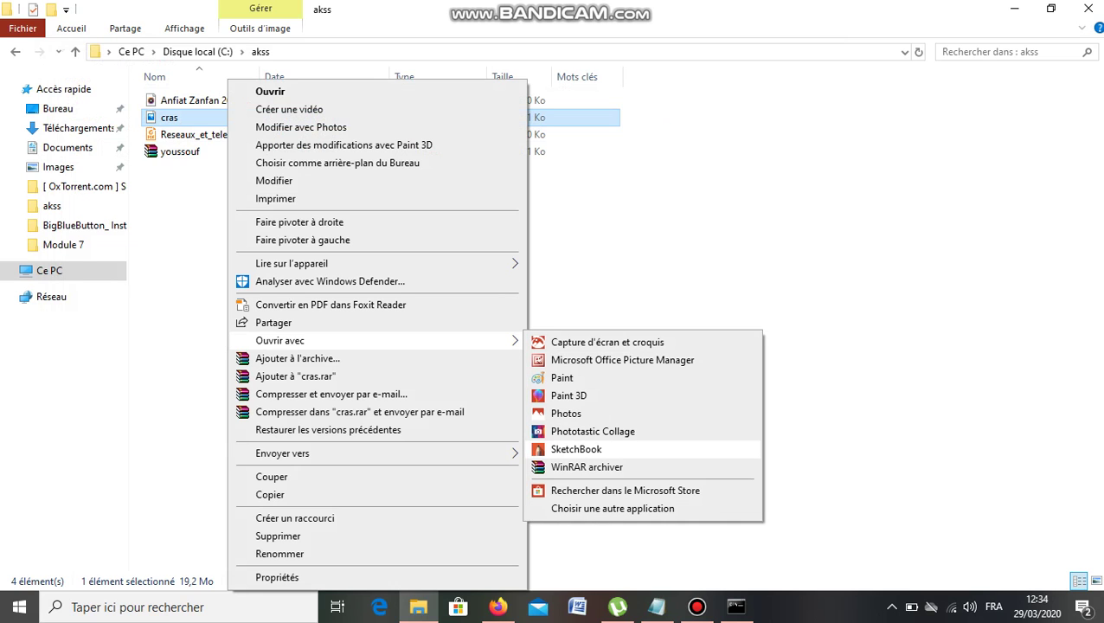
click(587, 466)
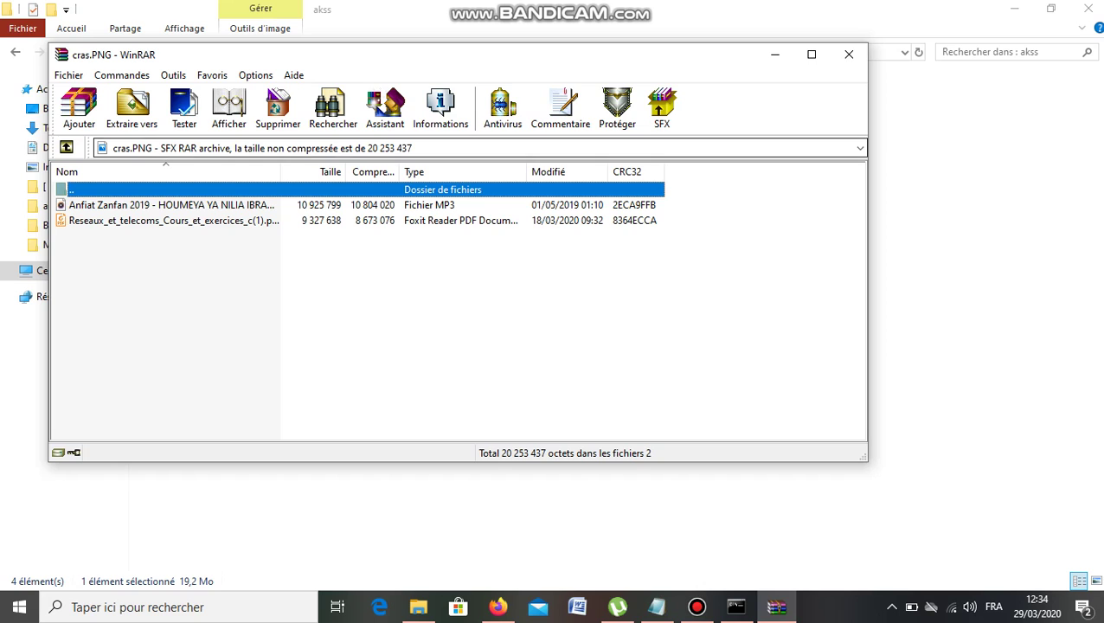
click(849, 53)
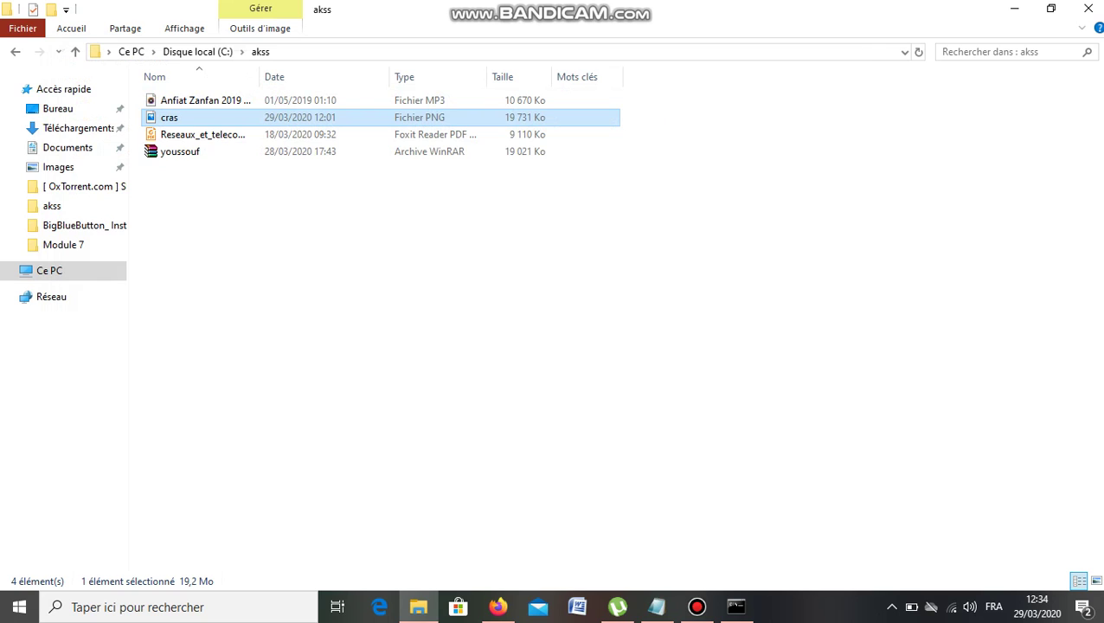
click(696, 607)
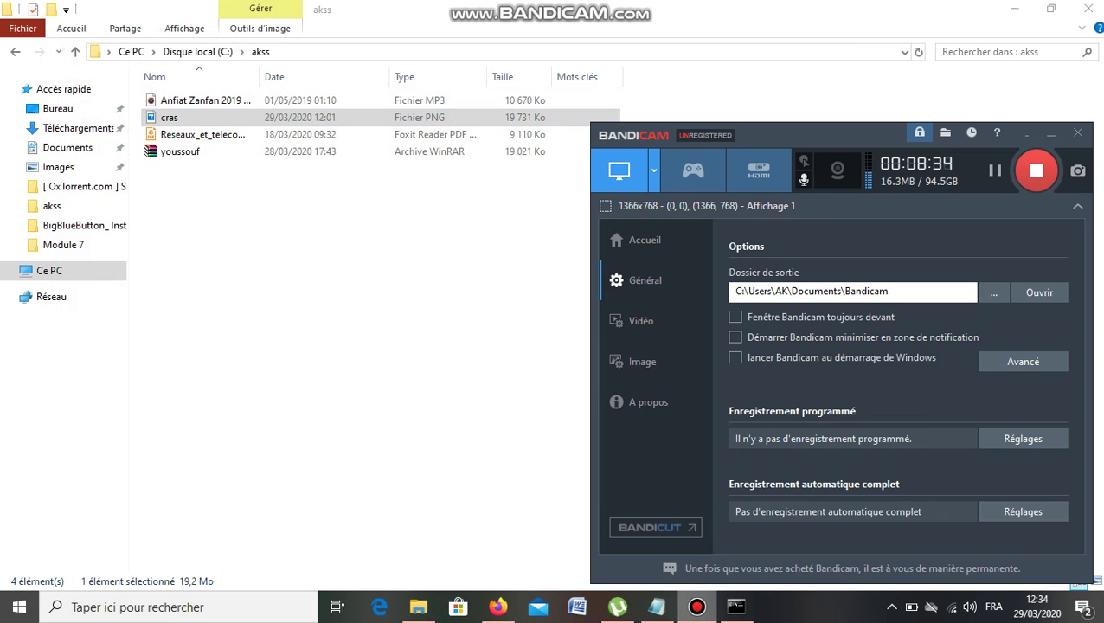
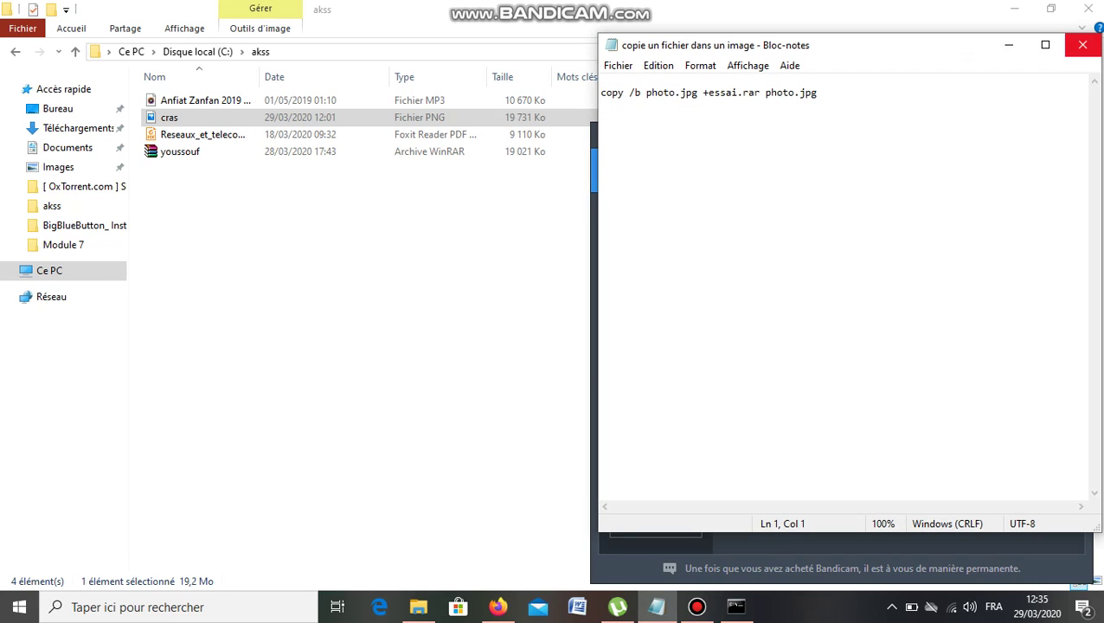
click(1008, 44)
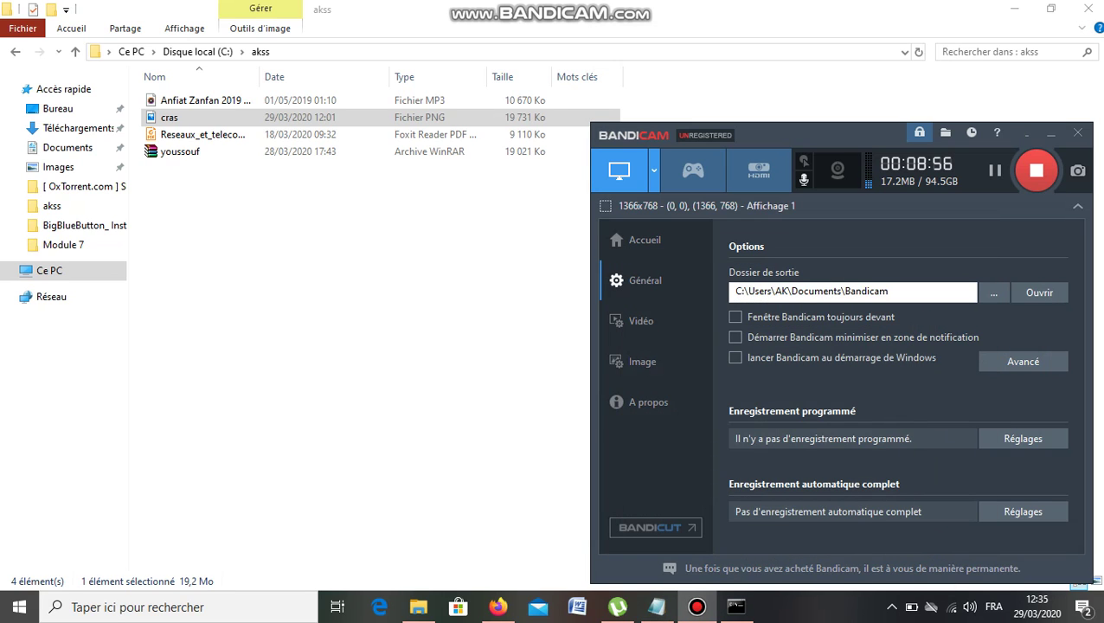
Switch to Firefox and open Google Classroom in a new tab through the suggested google classroom search
click(498, 607)
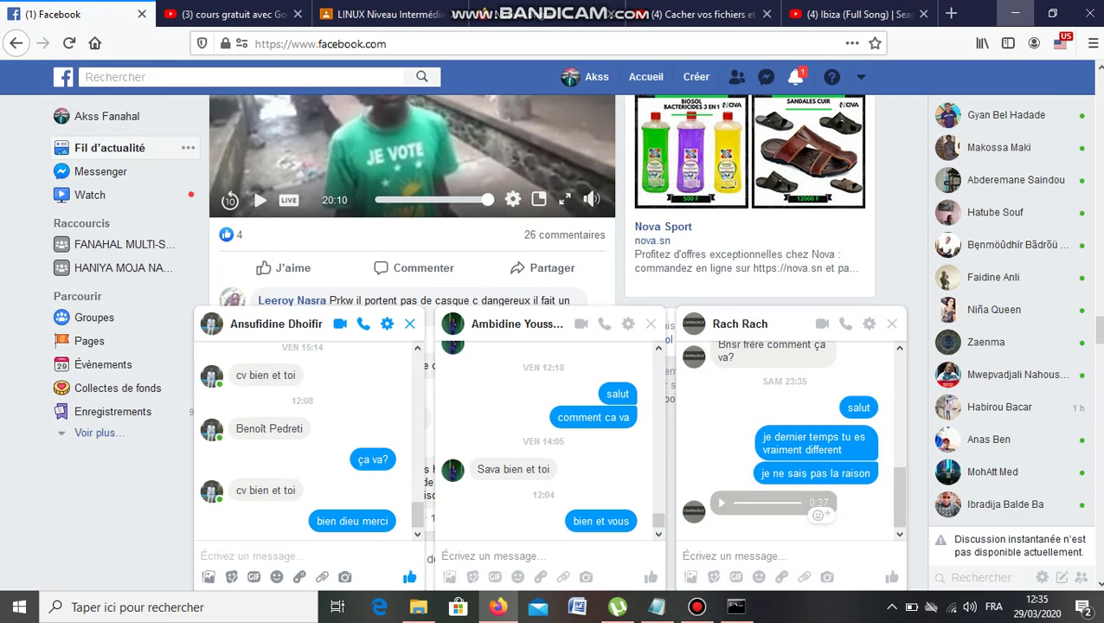
click(952, 13)
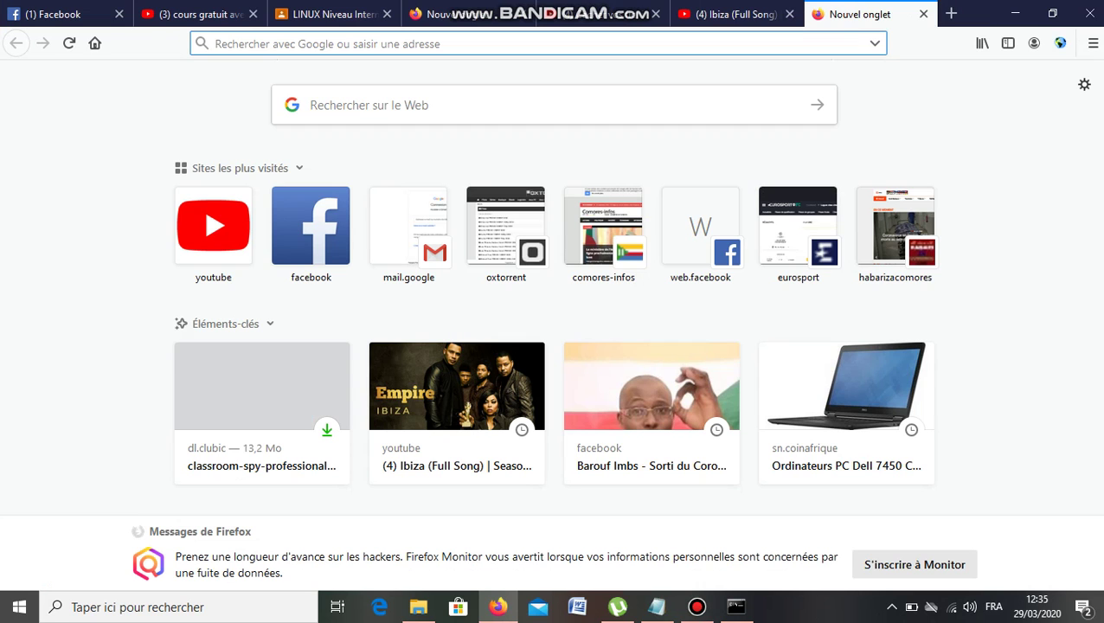
text(google.com/)
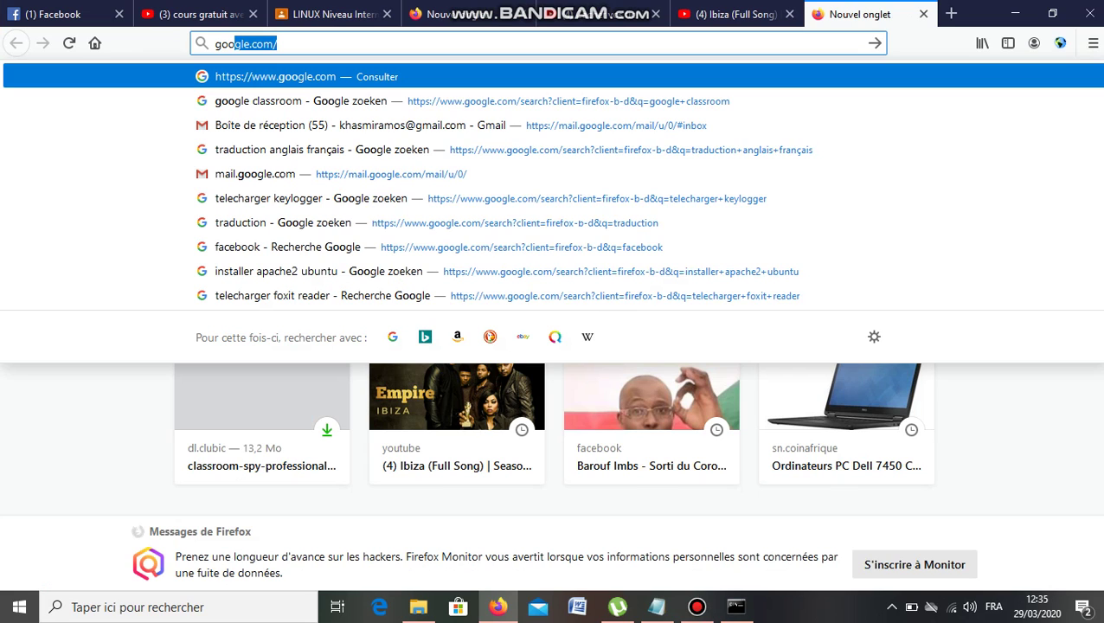
click(364, 101)
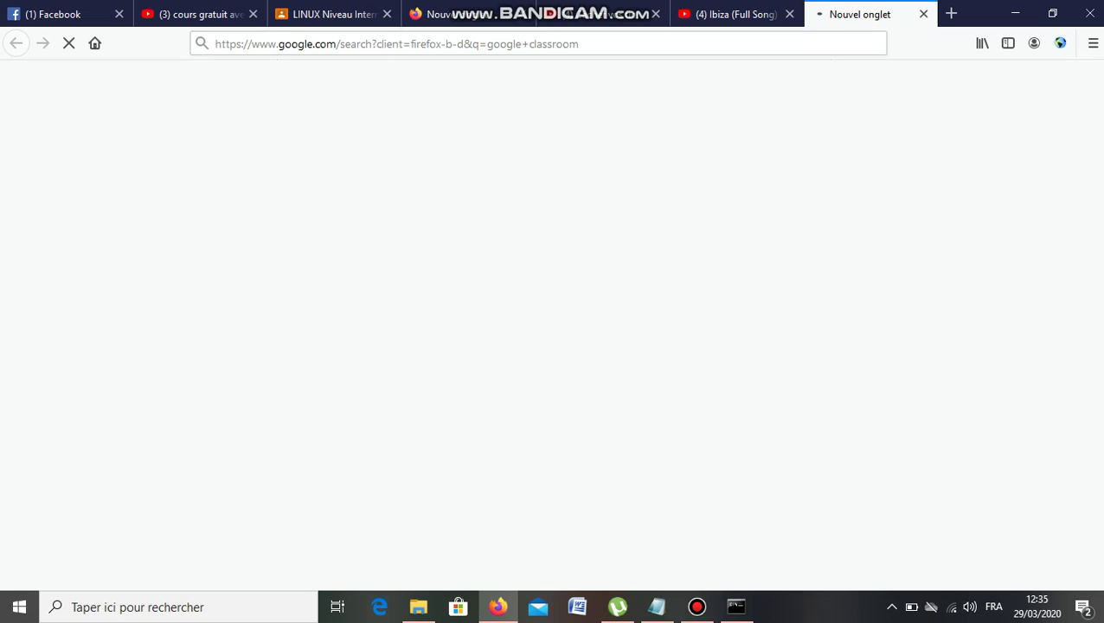
click(697, 606)
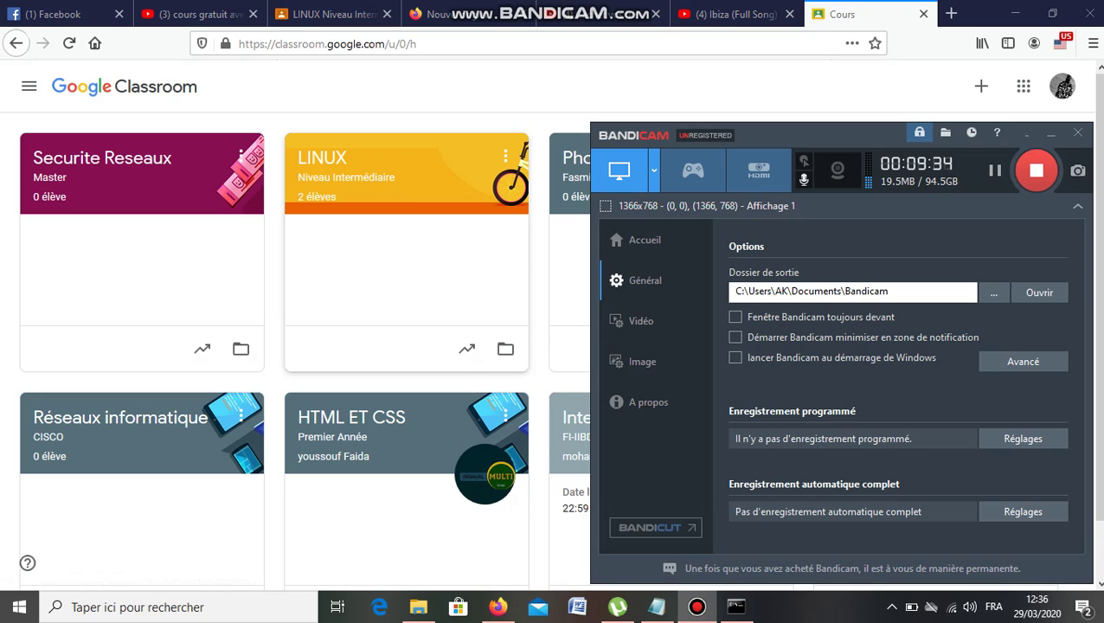
click(697, 607)
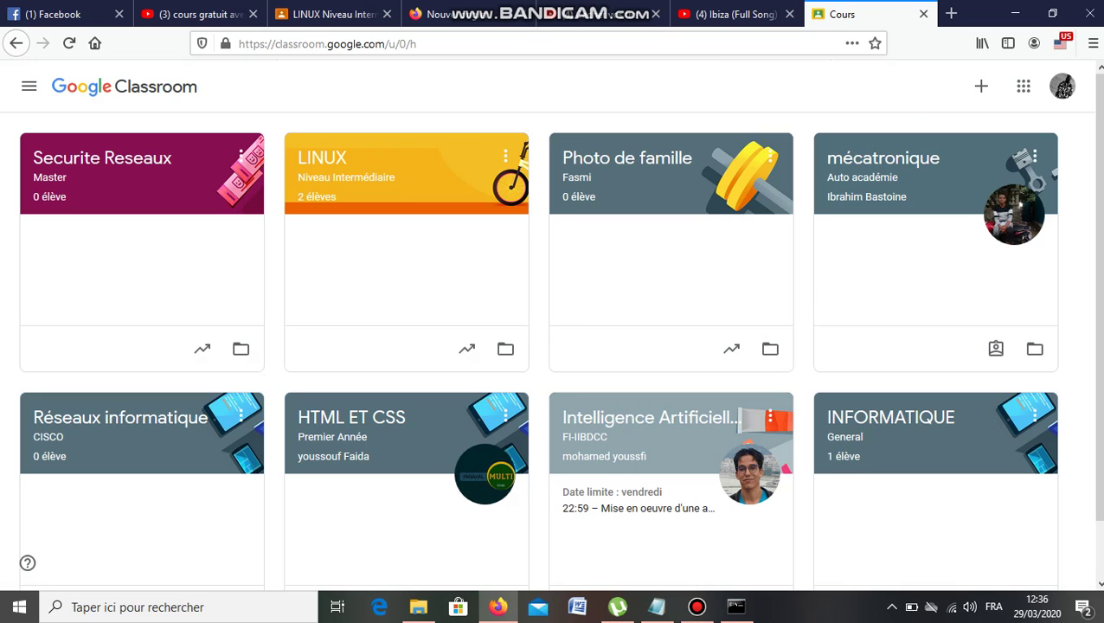
Open the LINUX Niveau Intermédiaire class, display its course code enlarged, and close the enlarged view
click(342, 169)
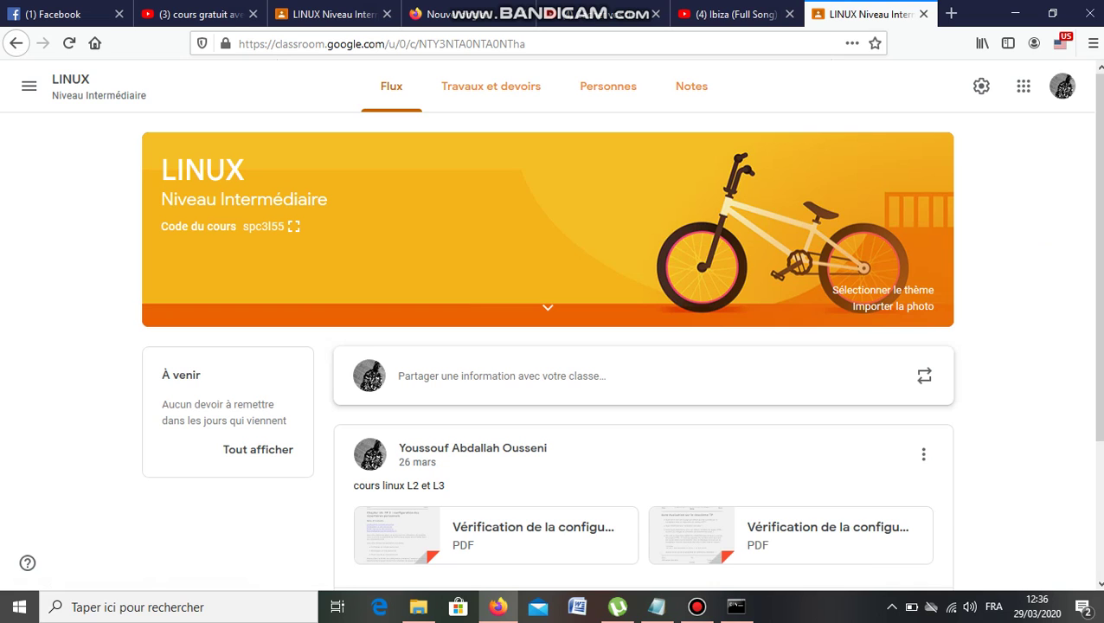
click(295, 225)
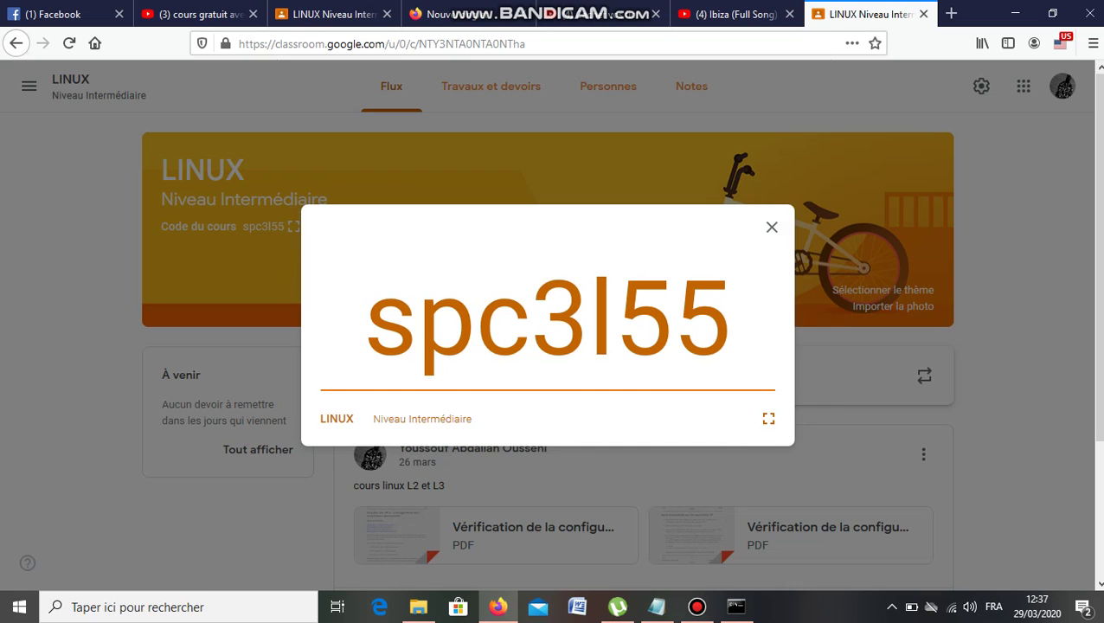
click(772, 228)
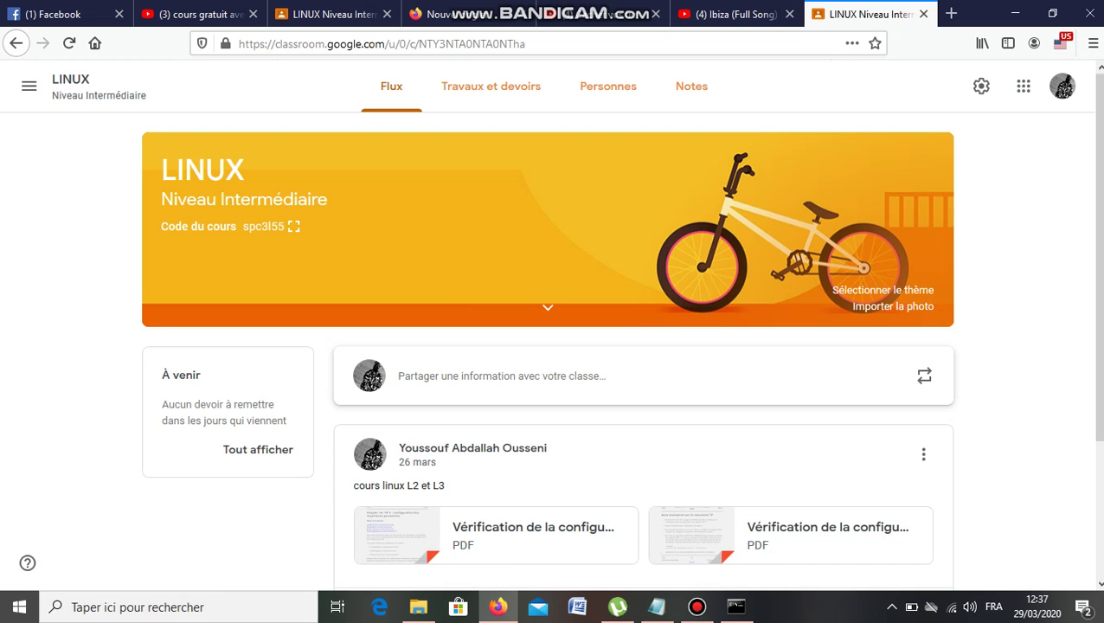